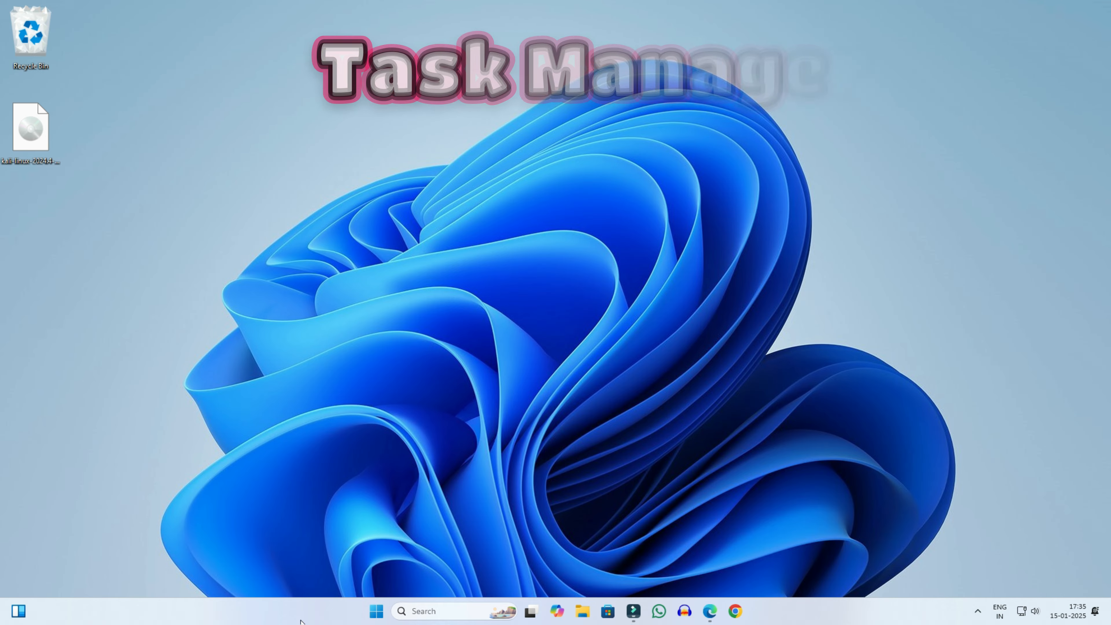
Step: Bring up the taskbar's context menu to reach the Task Manager option
right_click(302, 610)
Step: Launch Task Manager maximized, confirm CPU Virtualisation shows Enabled, then close it
click(332, 566)
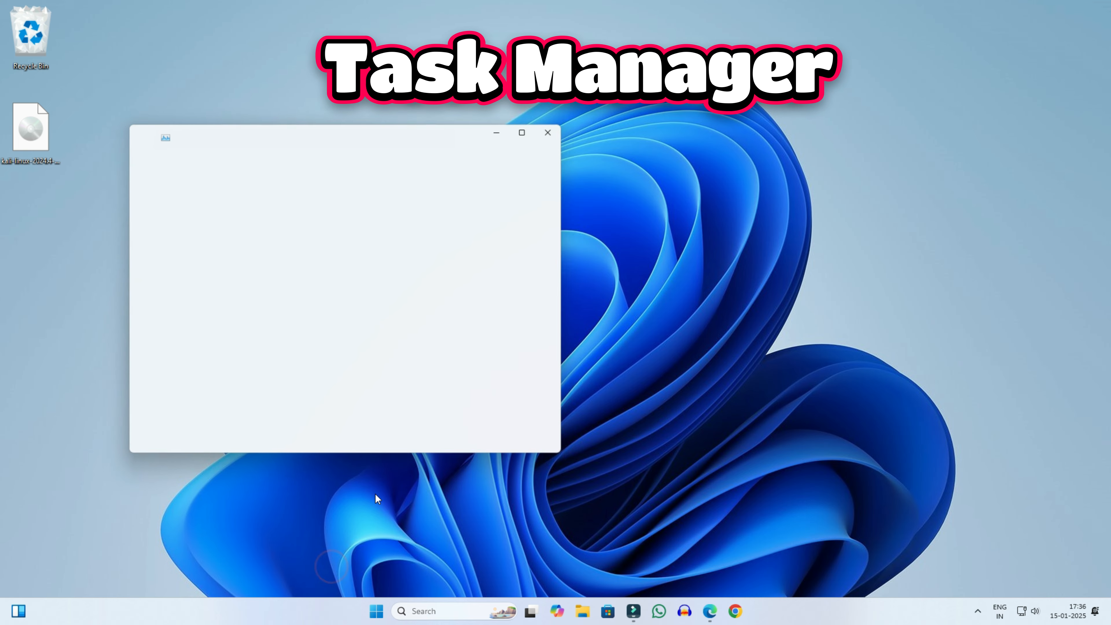
click(525, 129)
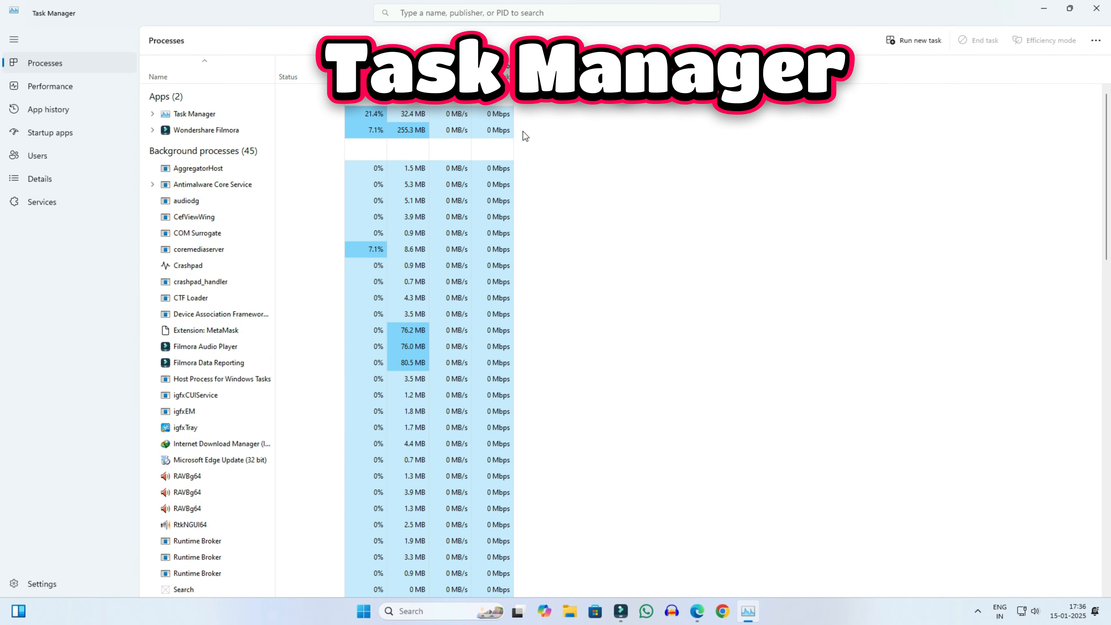
click(70, 92)
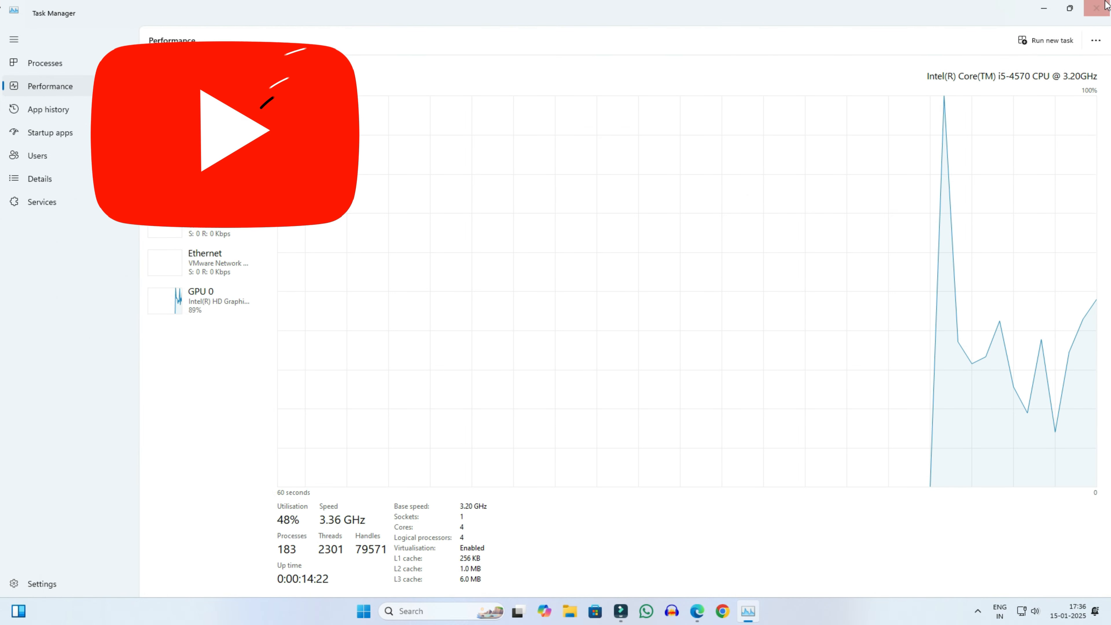
click(1108, 5)
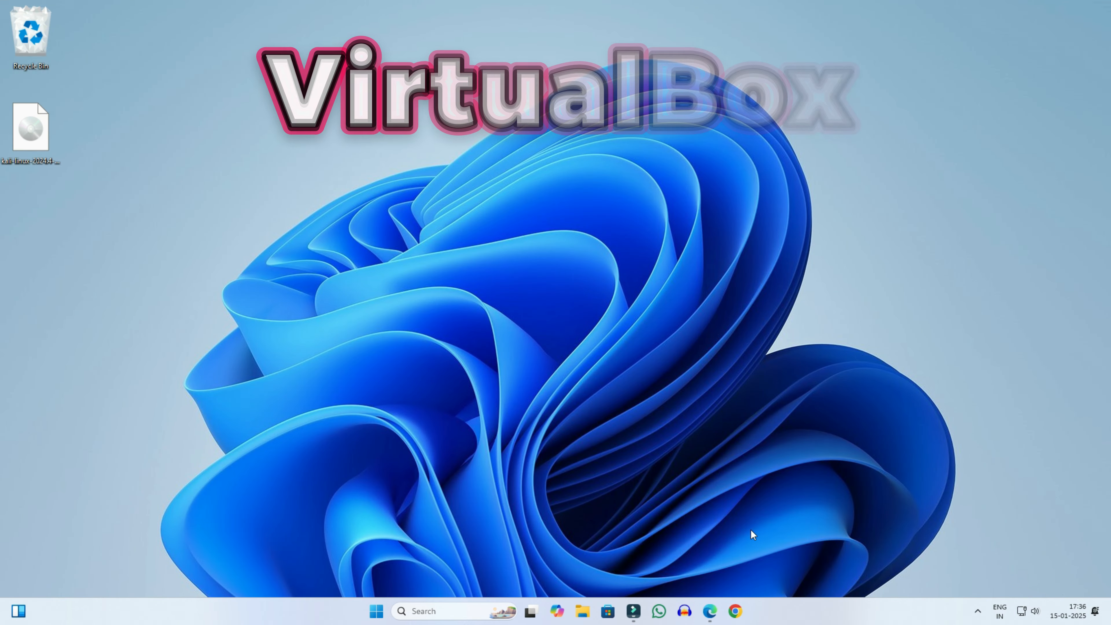
Step: Search Google for 'virtualbox', go to virtualbox.org Downloads, and pick the 7.1.4 Windows hosts package
click(742, 616)
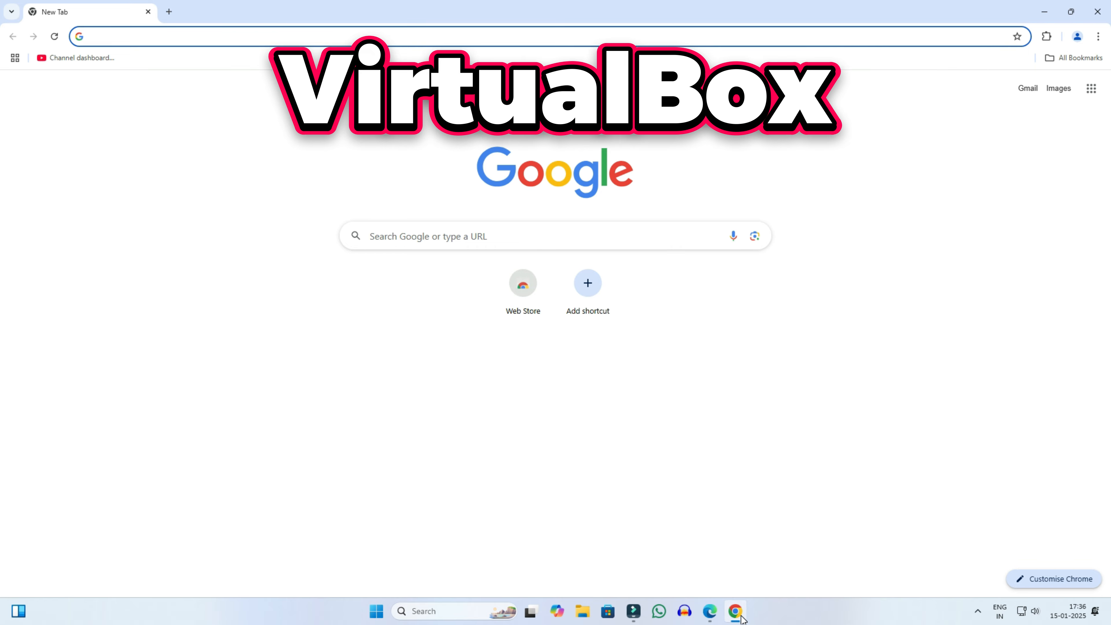
text(virtual)
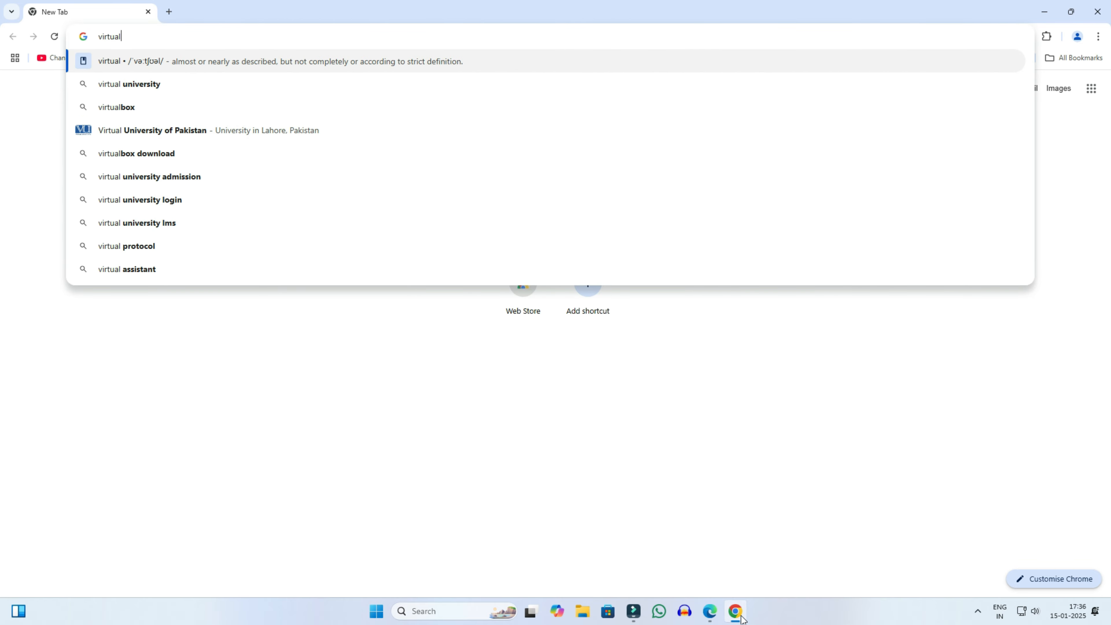
text(box)
key(Return)
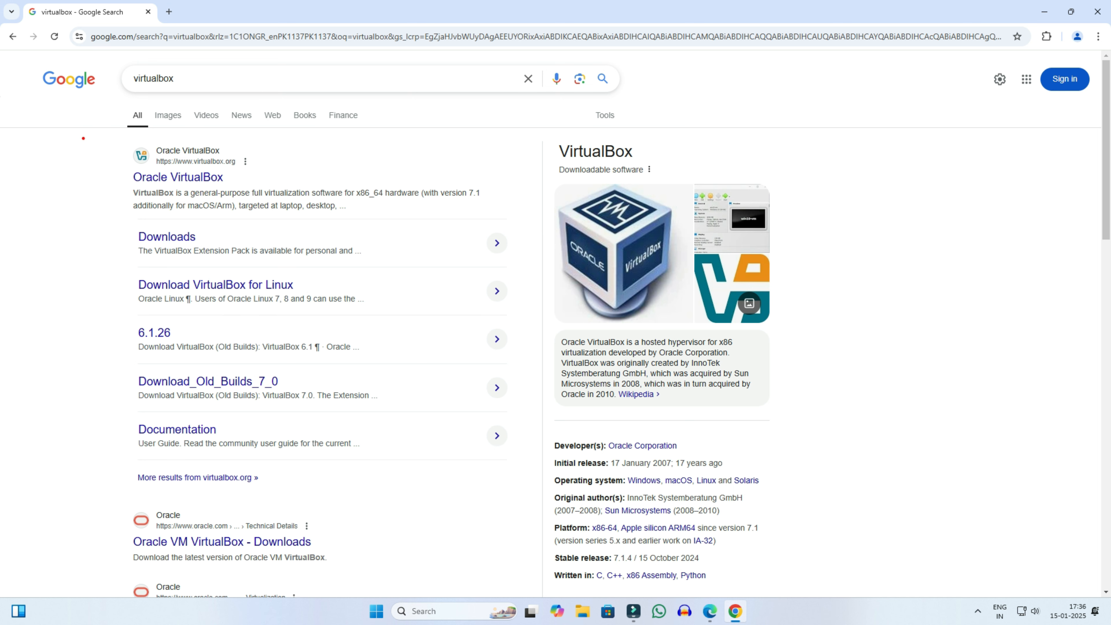
click(200, 177)
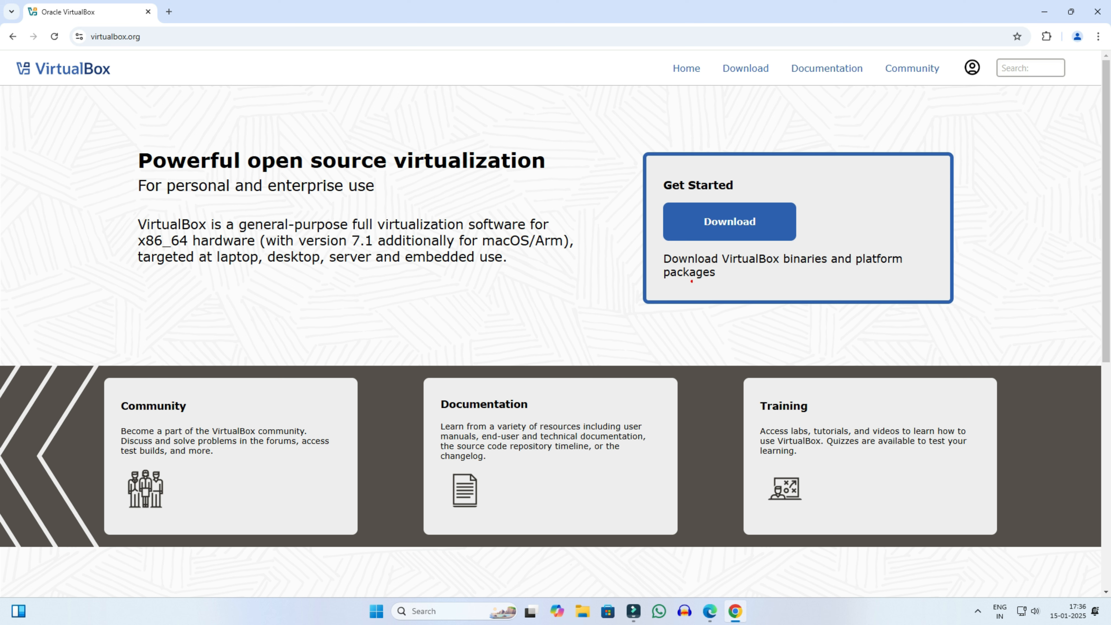
click(763, 232)
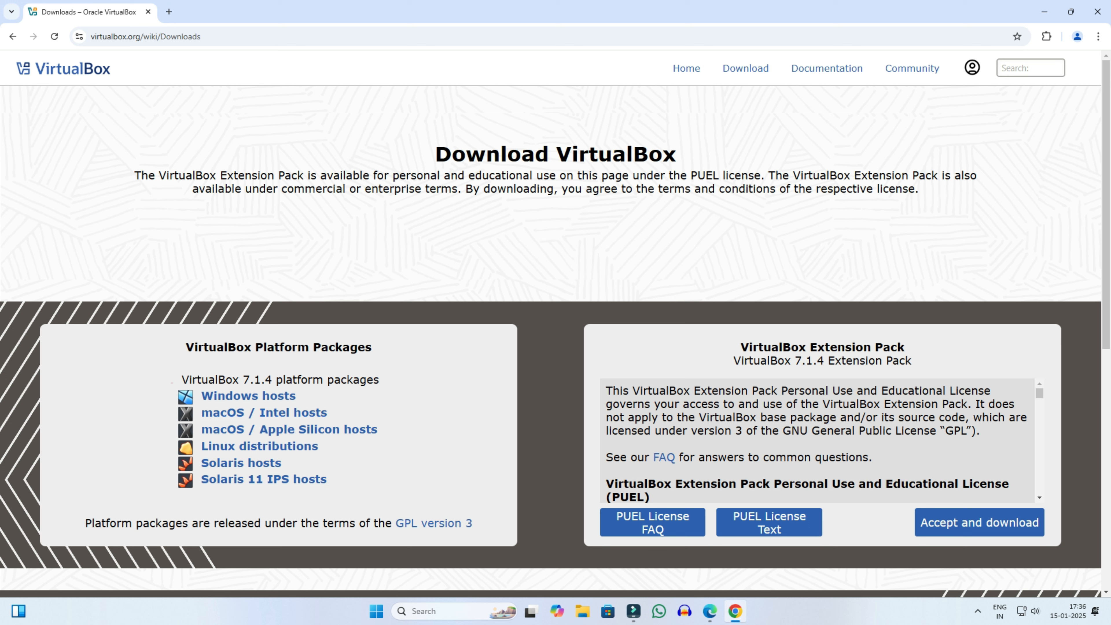
click(271, 401)
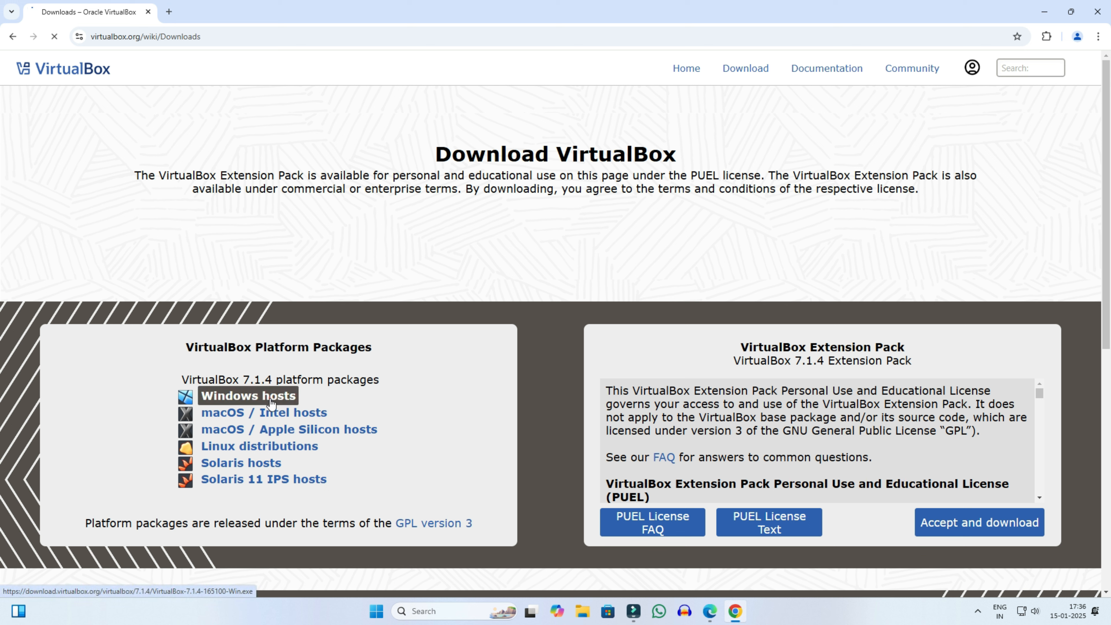
Step: Download the VirtualBox-7.1.4-165100-Win installer and move it from Downloads\Programs to the Desktop
click(528, 414)
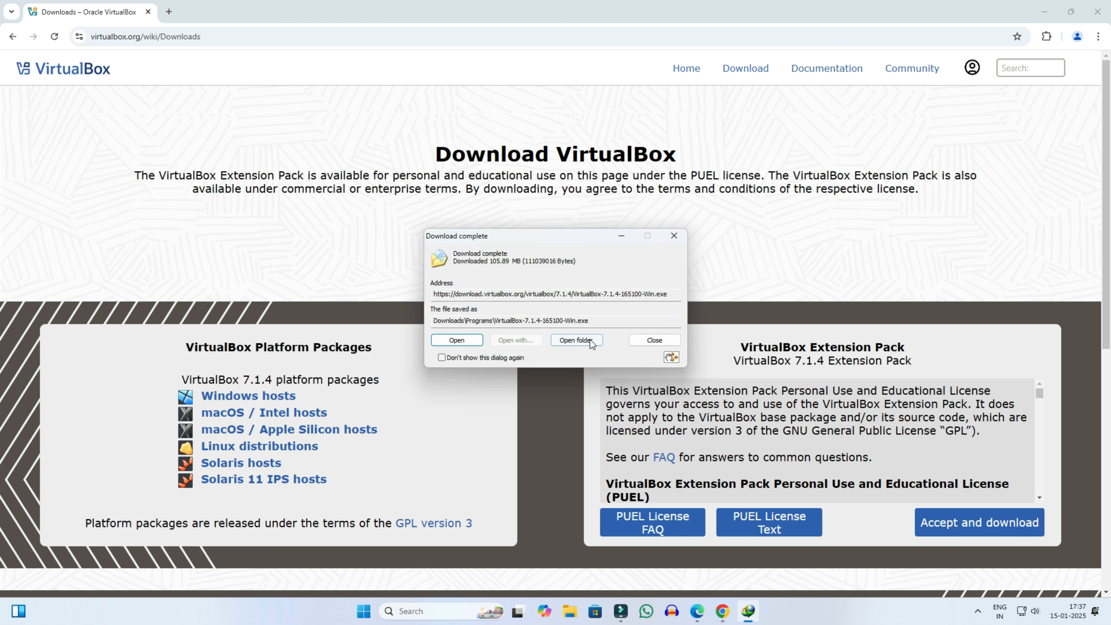
click(577, 340)
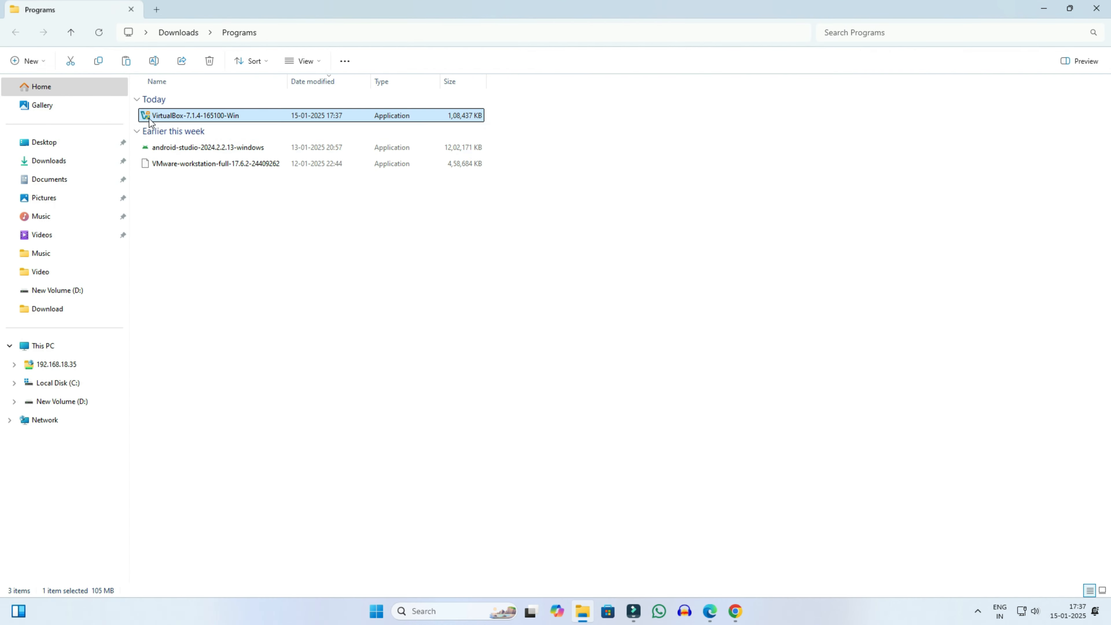
drag(149, 122, 62, 142)
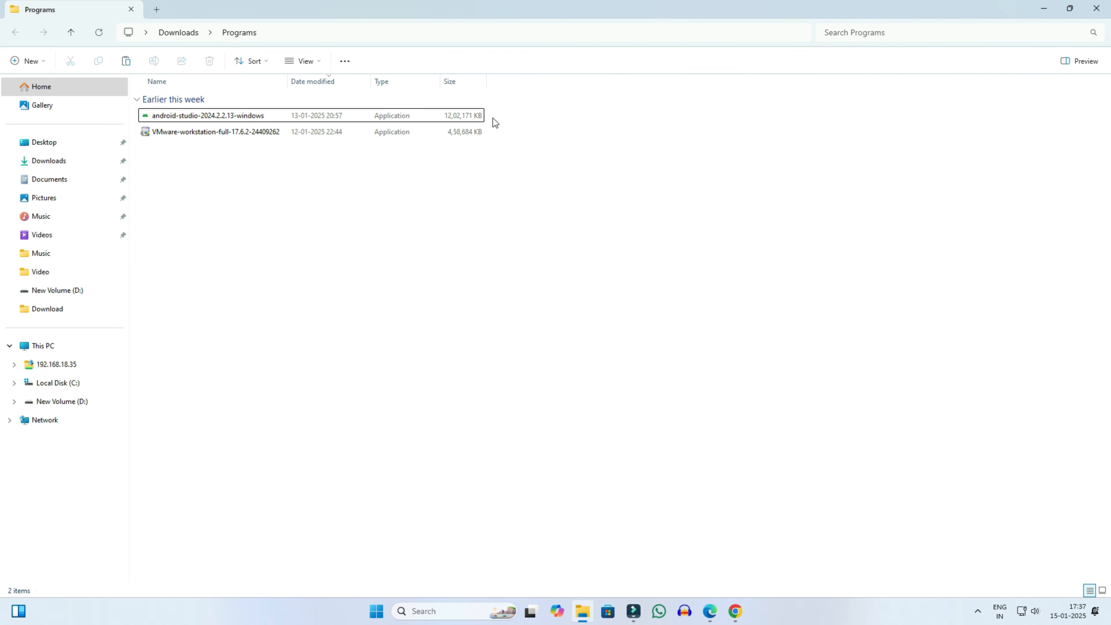
click(1044, 8)
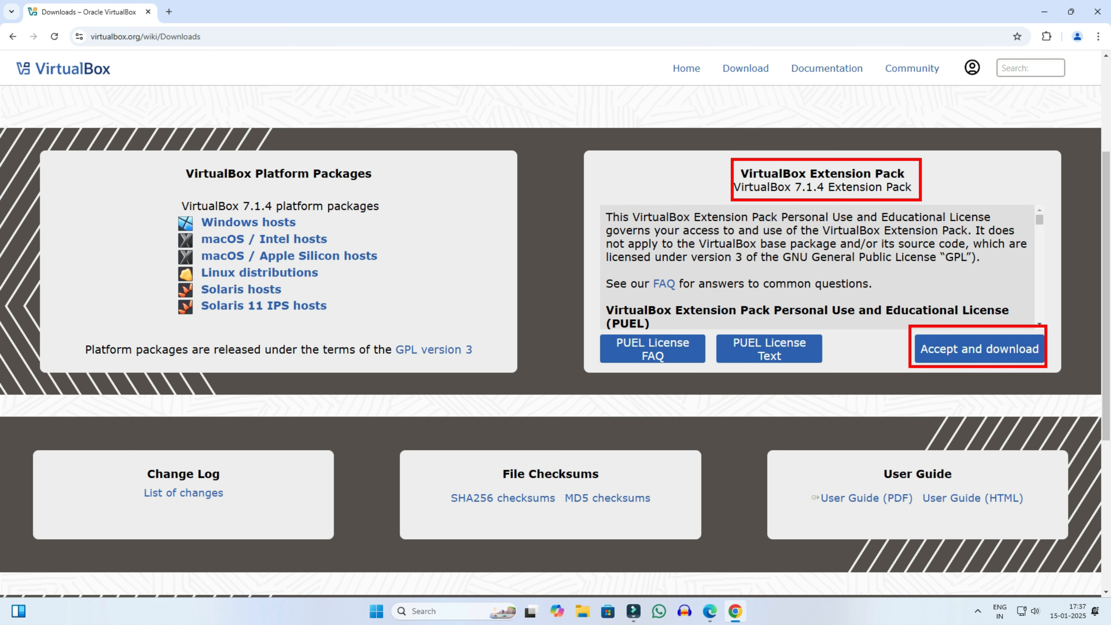
Step: Accept and download the VirtualBox 7.1.4 Extension Pack, then move the file to the Desktop
click(996, 360)
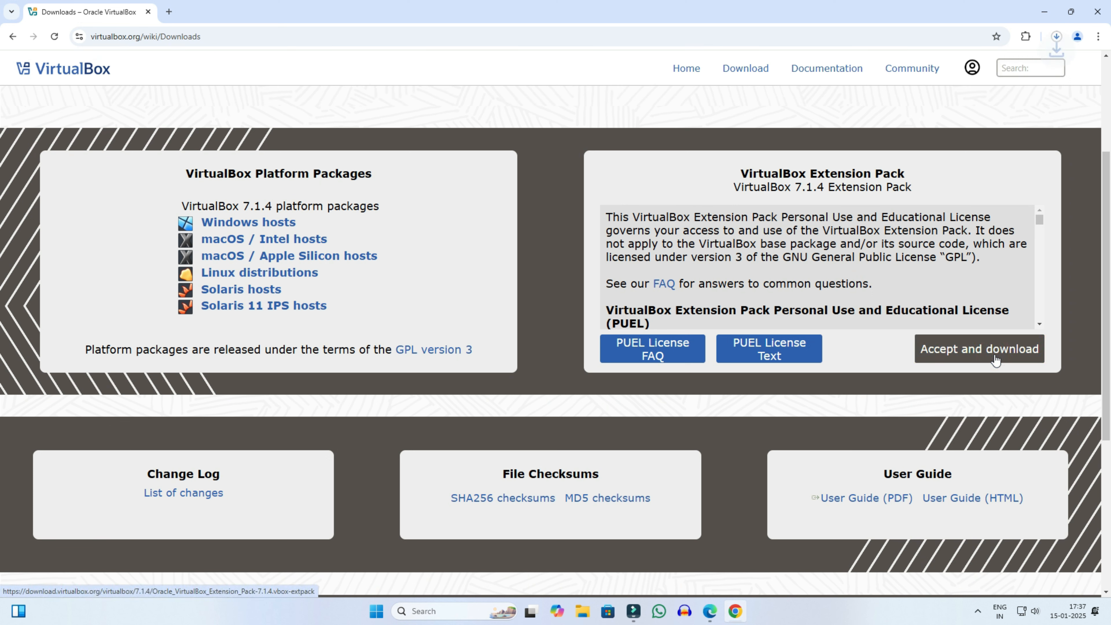
click(1056, 36)
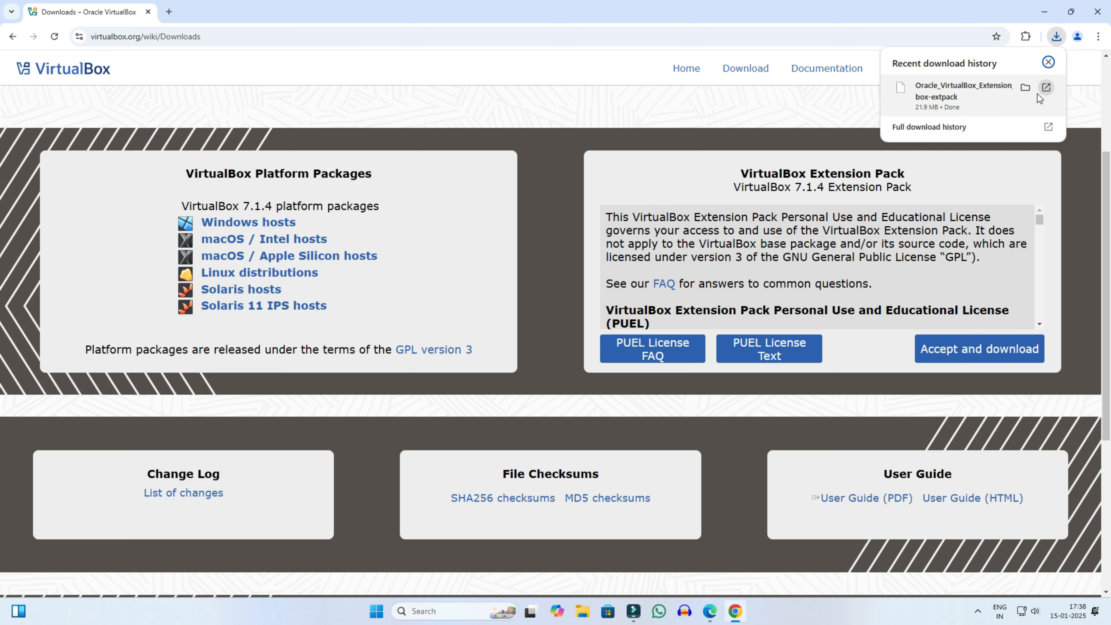
click(1025, 89)
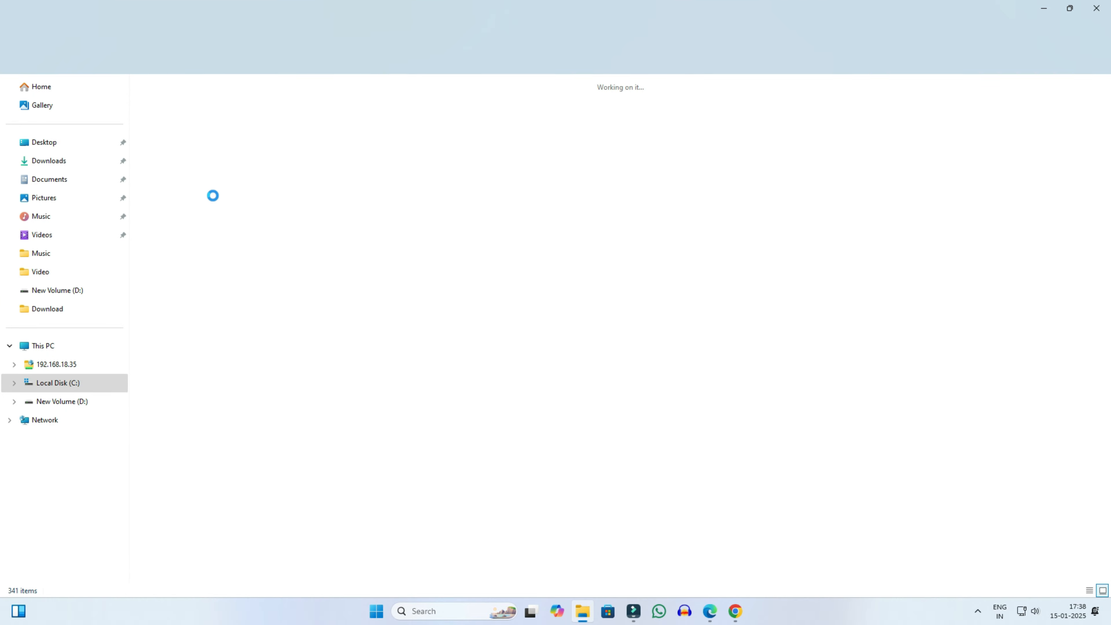
drag(172, 179, 44, 142)
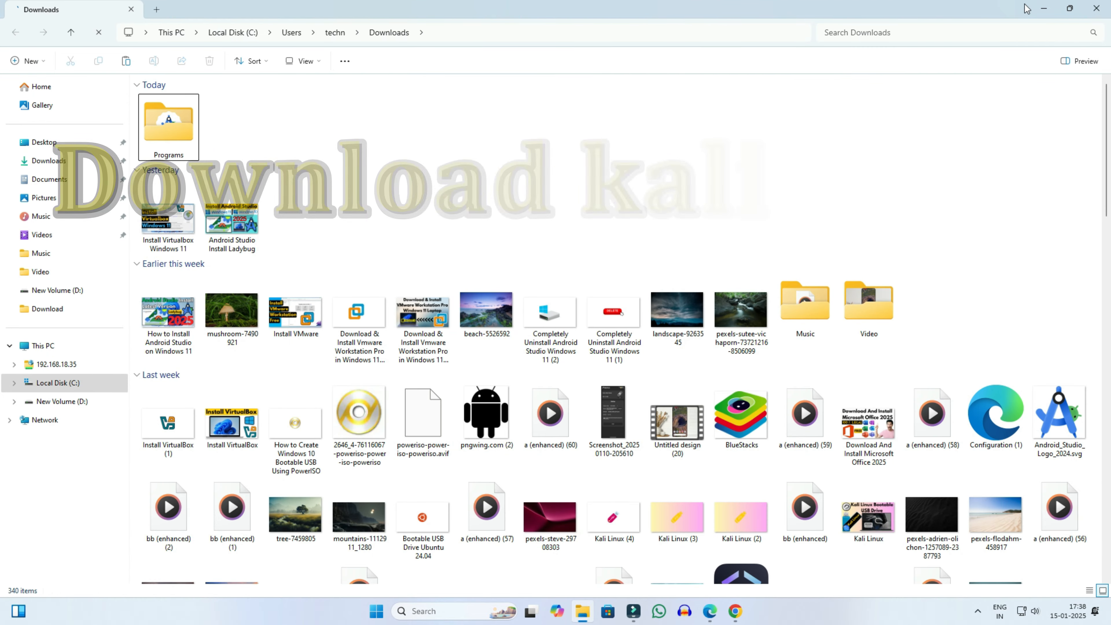
click(1103, 8)
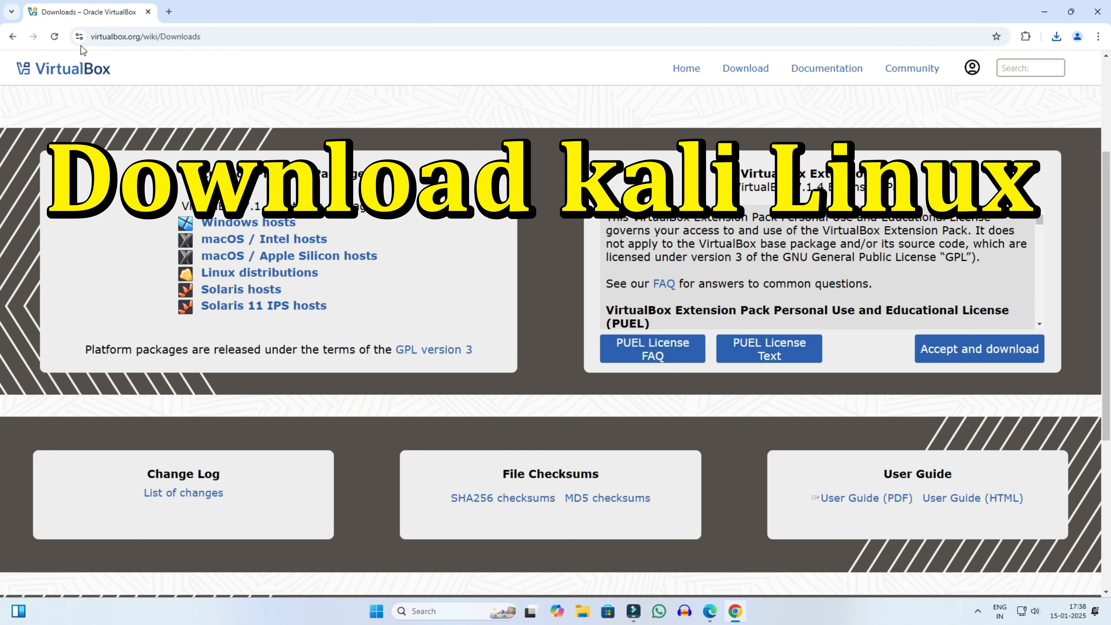
Step: Search Google for 'kali linux' and open the official kali.org site
click(161, 36)
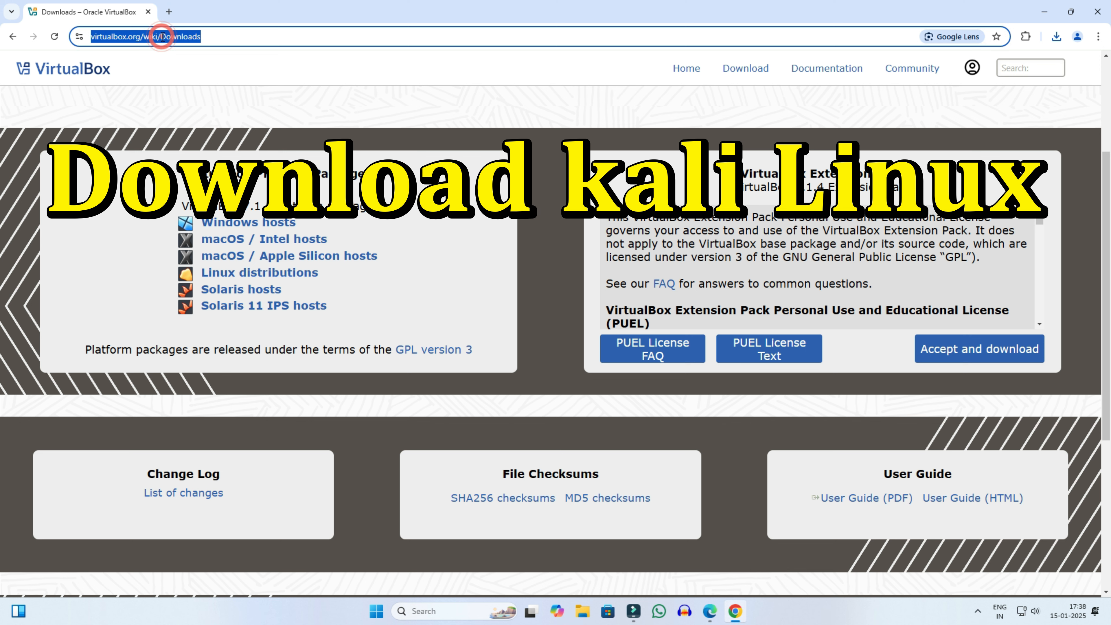
text(kali linux)
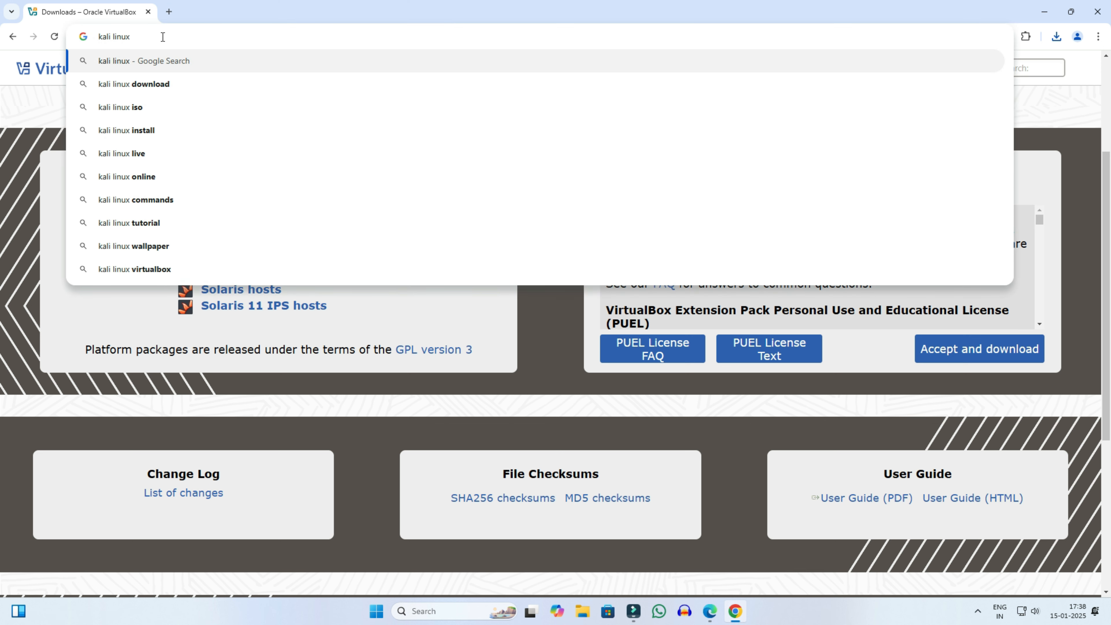
key(Return)
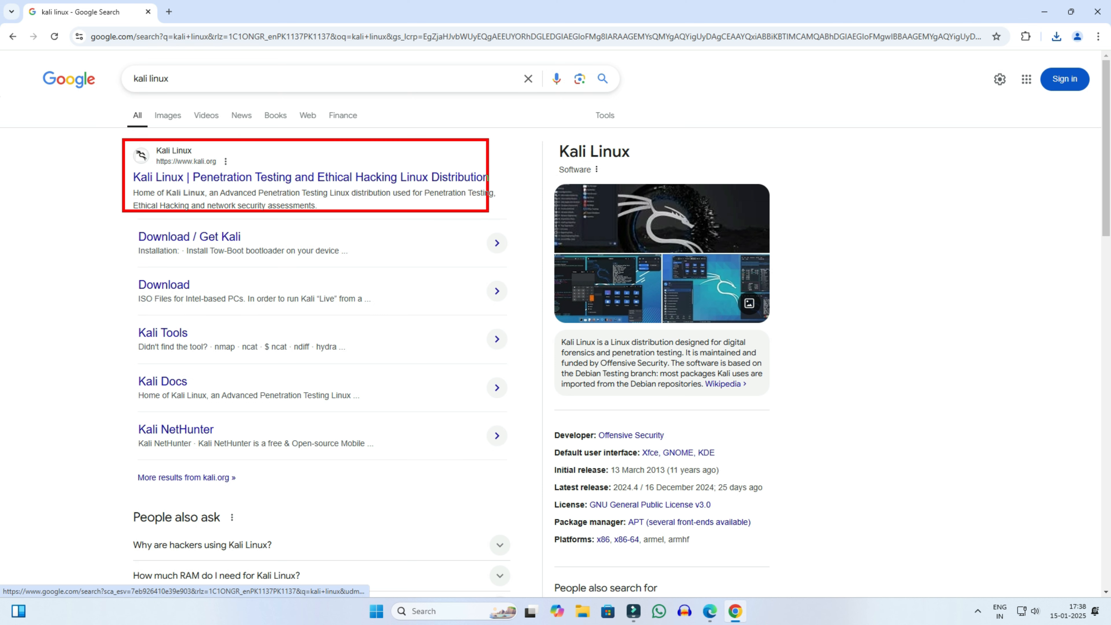
click(350, 181)
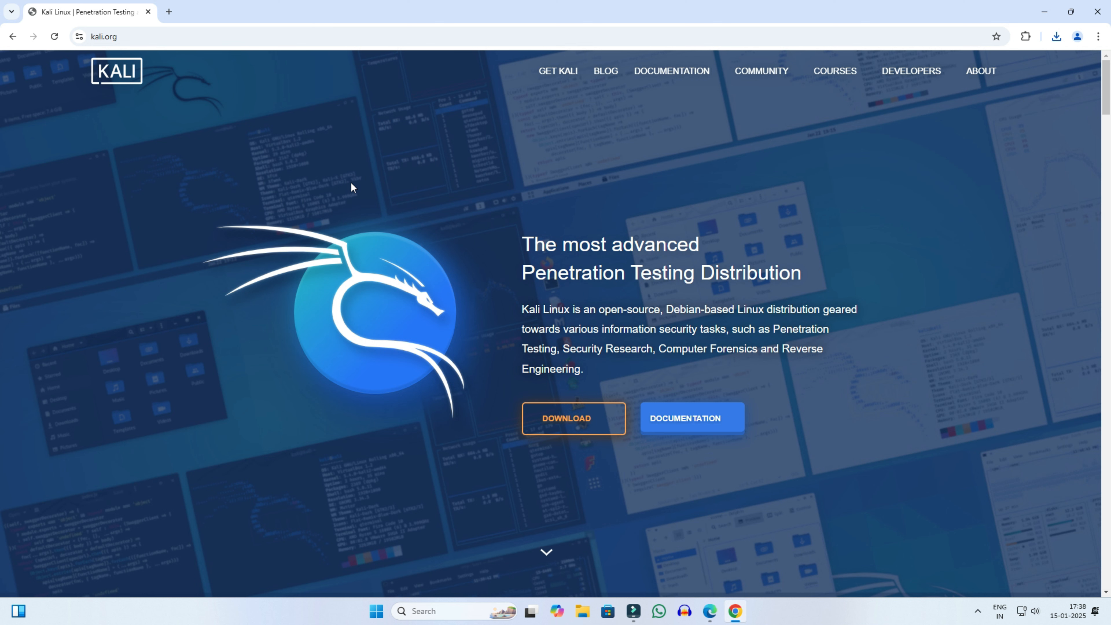
Step: Go to the Get Kali page's Installer Images showing the 2024.4 x86_64 Installer
scroll(365, 271, down, 1)
scroll(364, 271, down, 1)
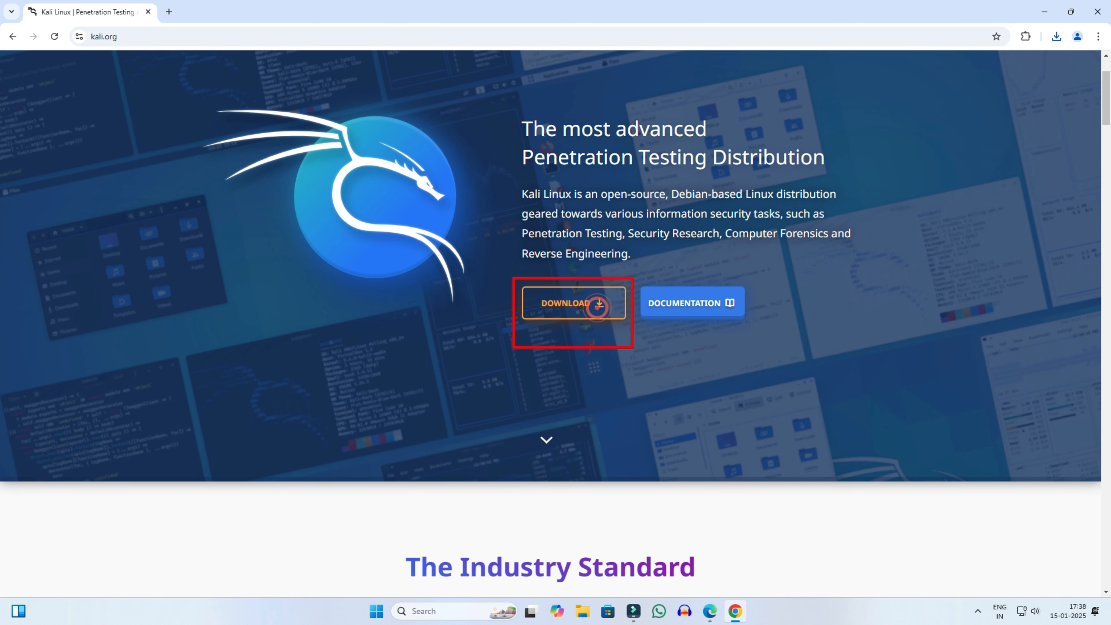
click(598, 309)
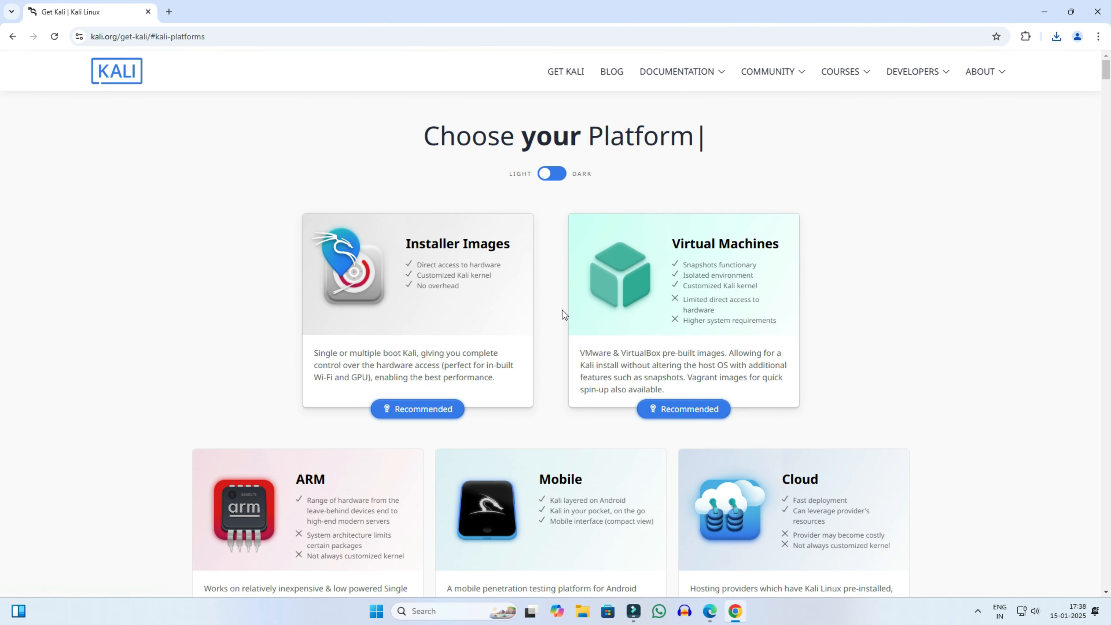
drag(284, 203, 547, 426)
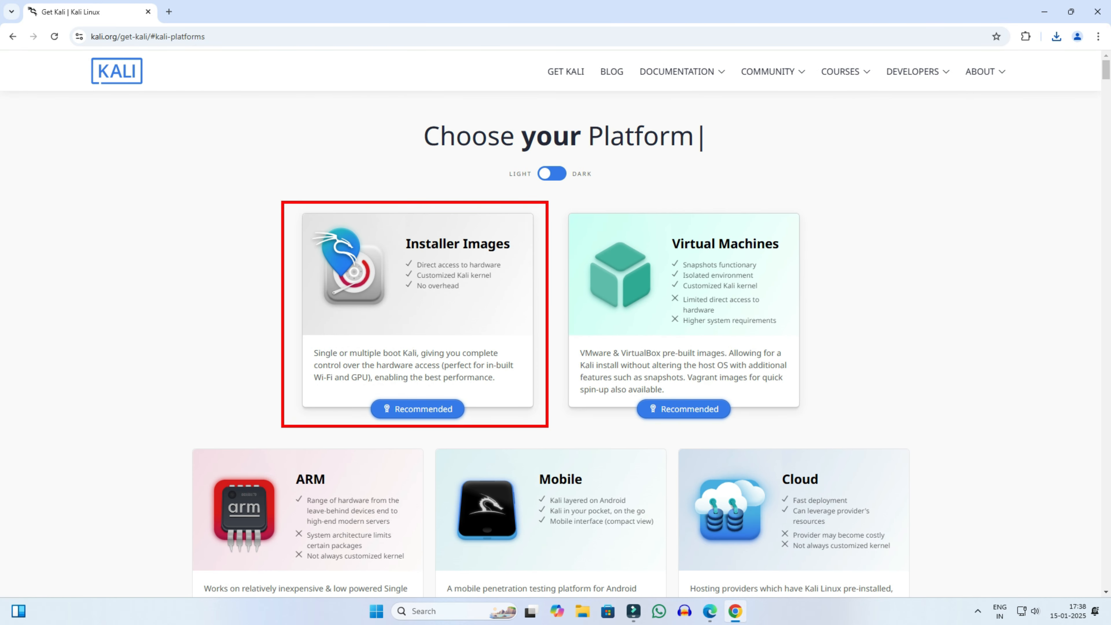
click(440, 309)
scroll(440, 309, down, 5)
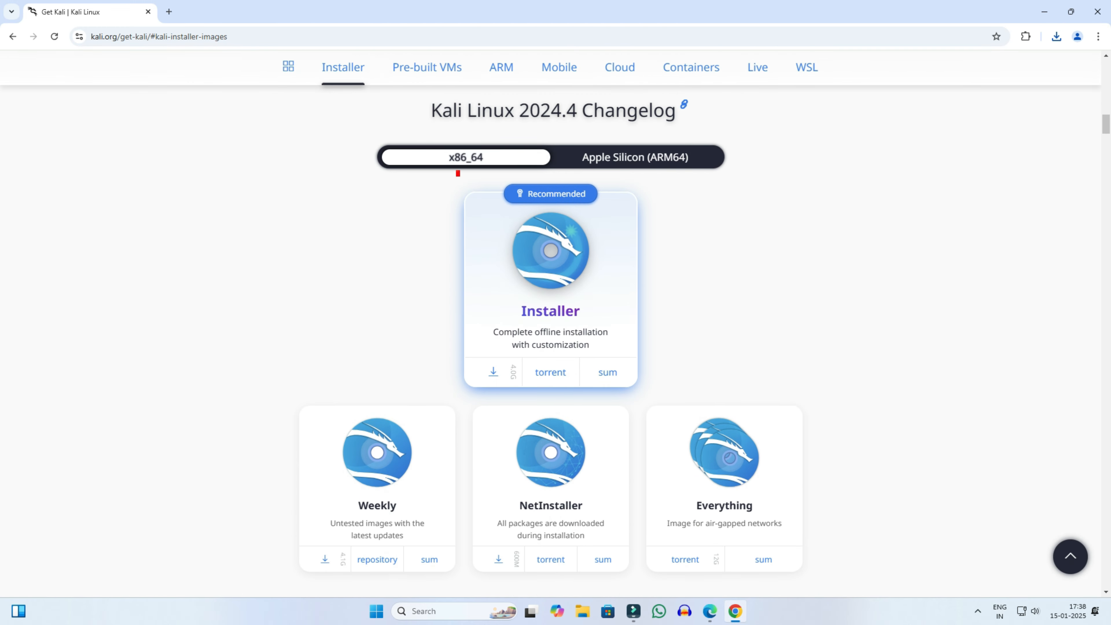
Step: Start the 4.07 GB Kali 2024.4 installer ISO download in IDM, dismiss its progress window, close Chrome
drag(458, 173, 647, 397)
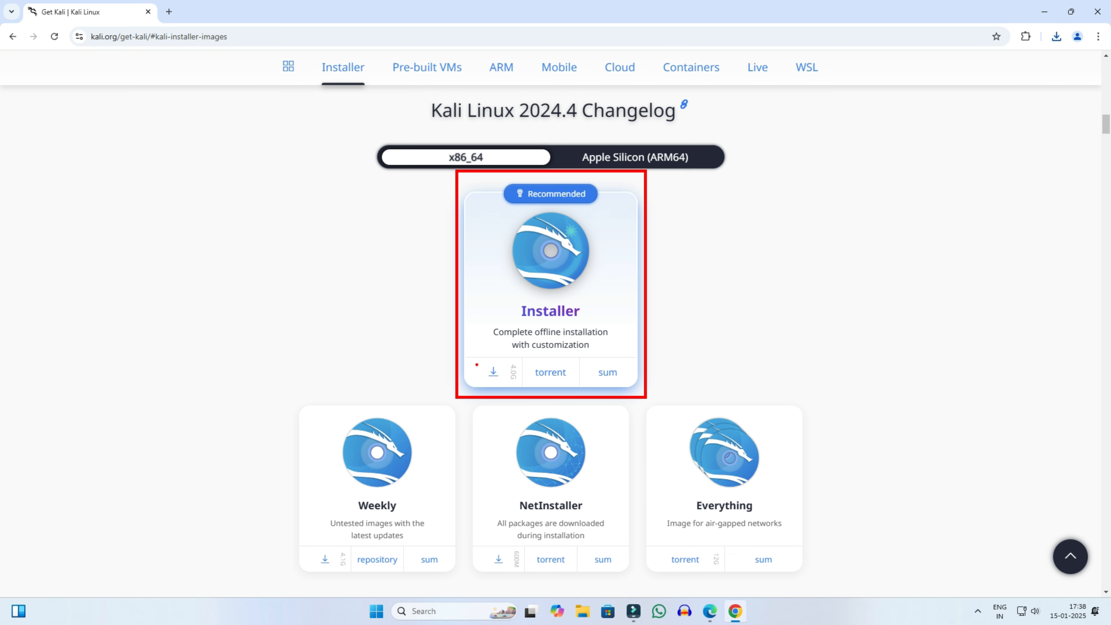
drag(476, 361, 507, 388)
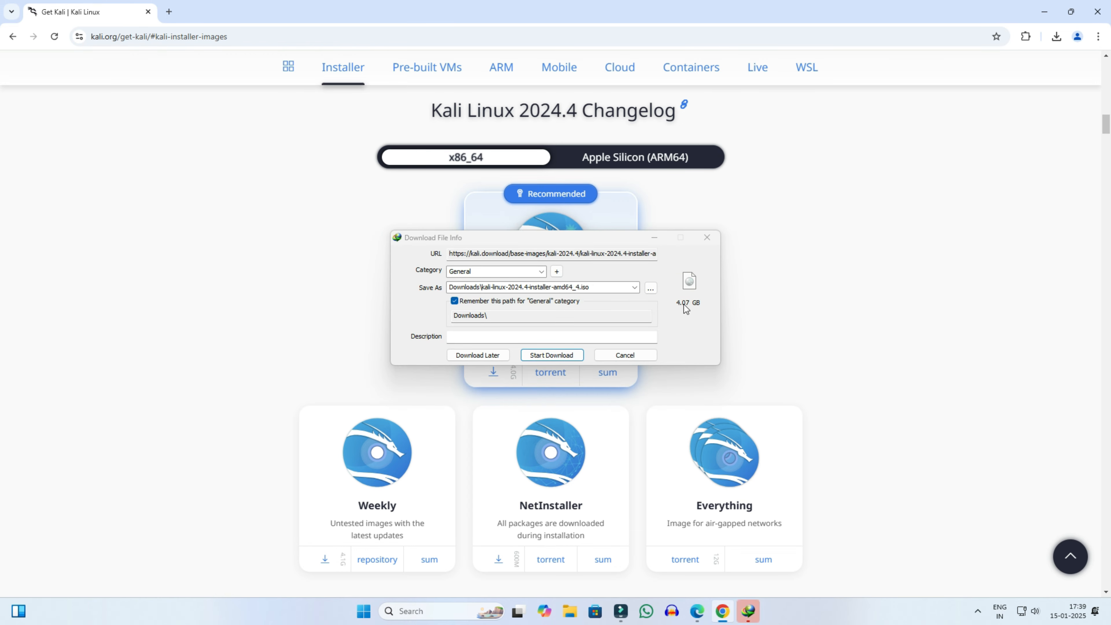
click(566, 356)
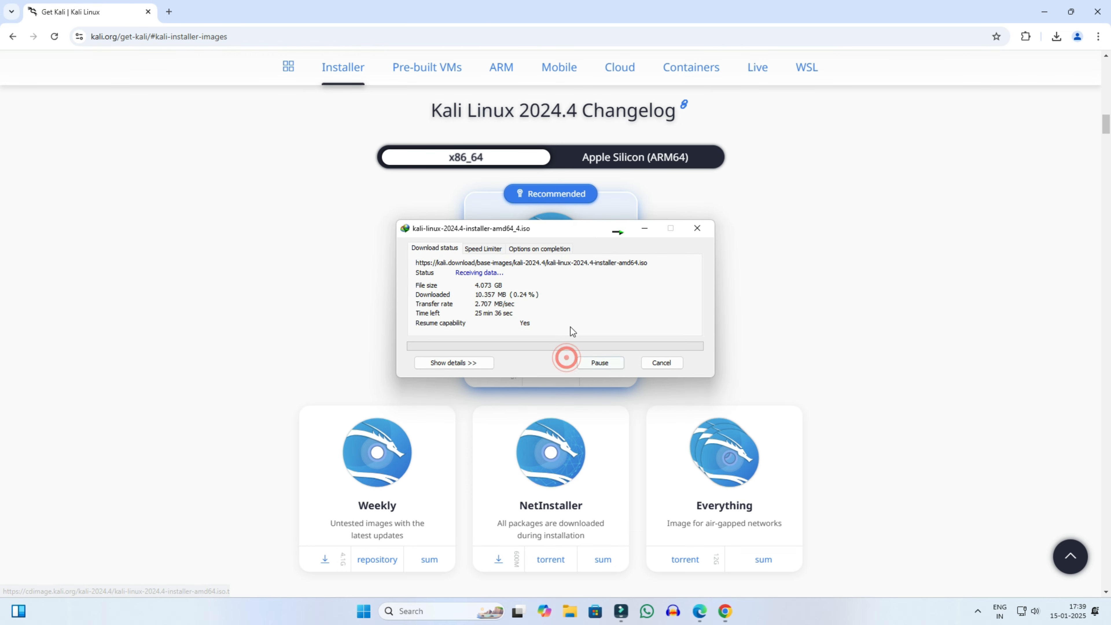
click(663, 363)
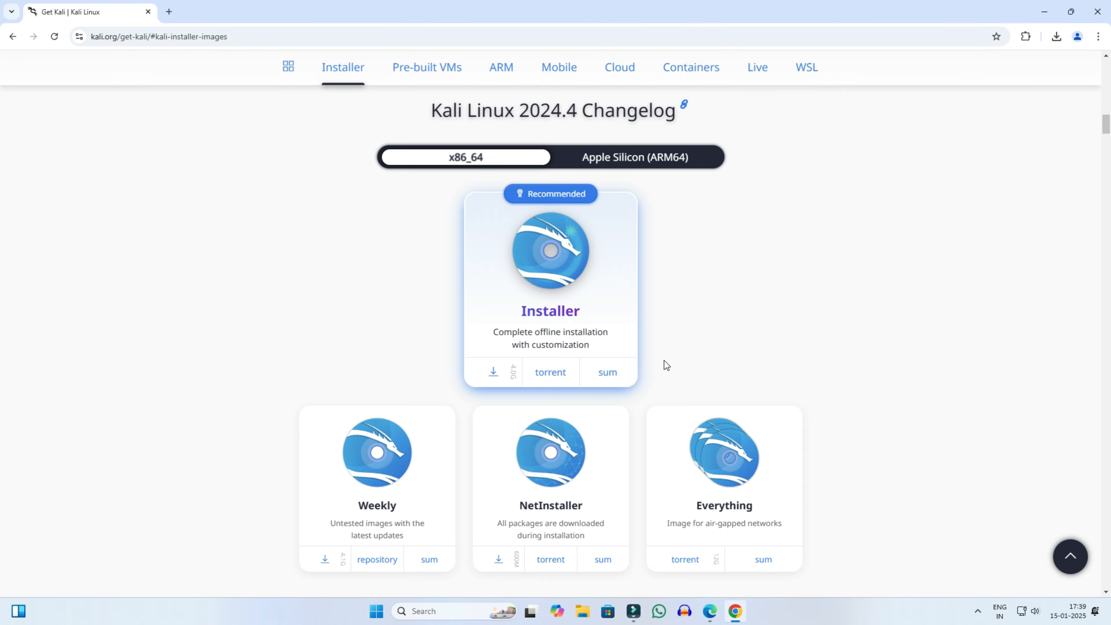
click(1097, 11)
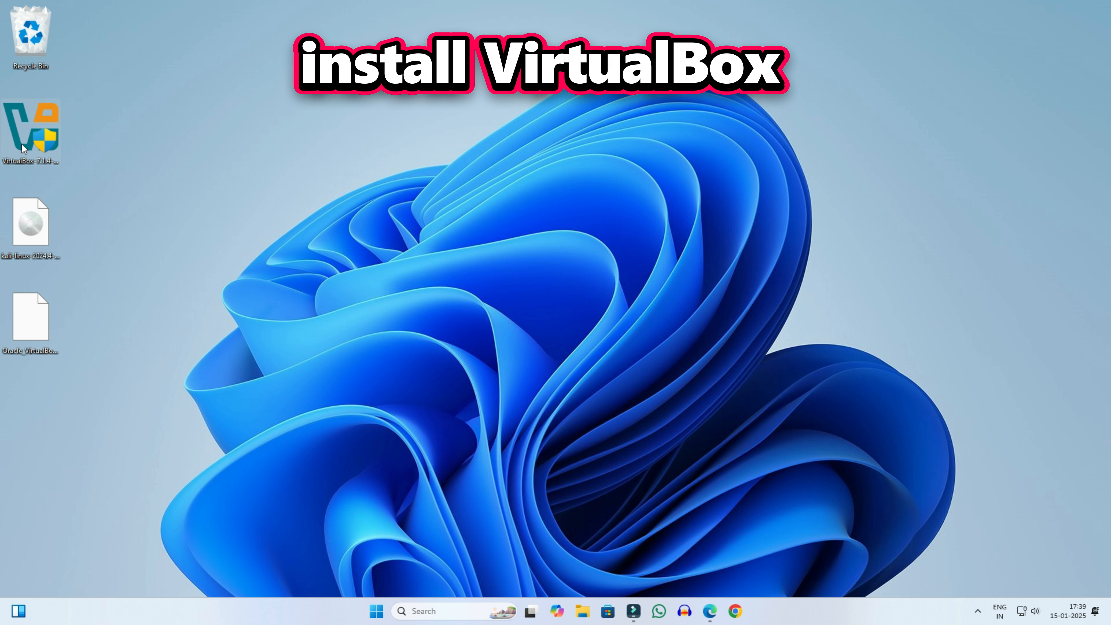
Step: Install VirtualBox 7.1.4 as administrator, accepting the licence and warnings, without a Quick Launch shortcut
right_click(27, 132)
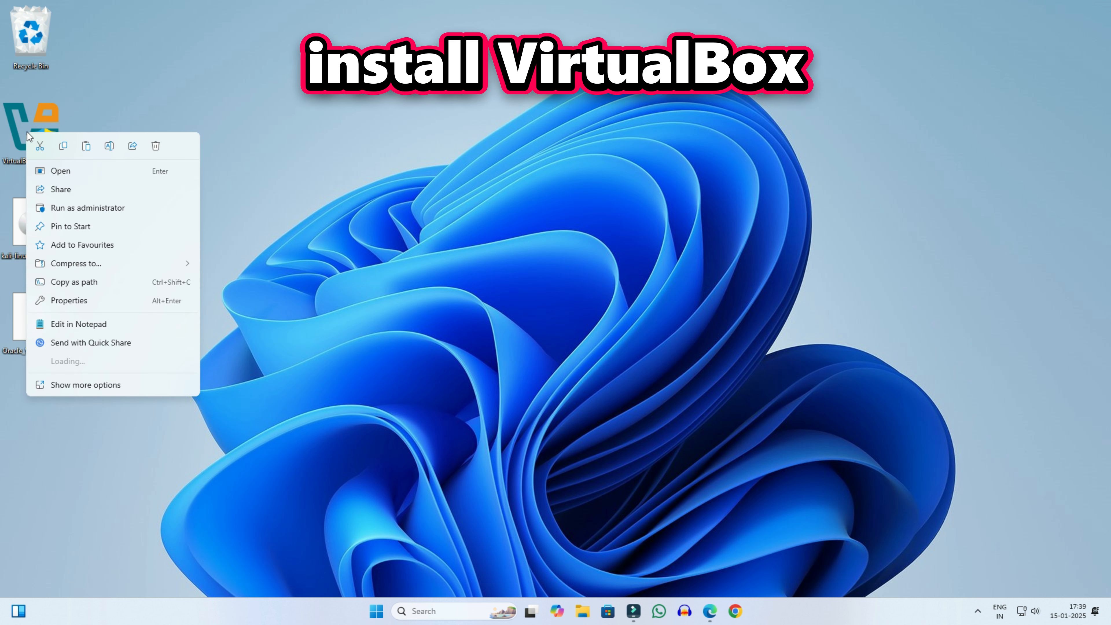
click(76, 207)
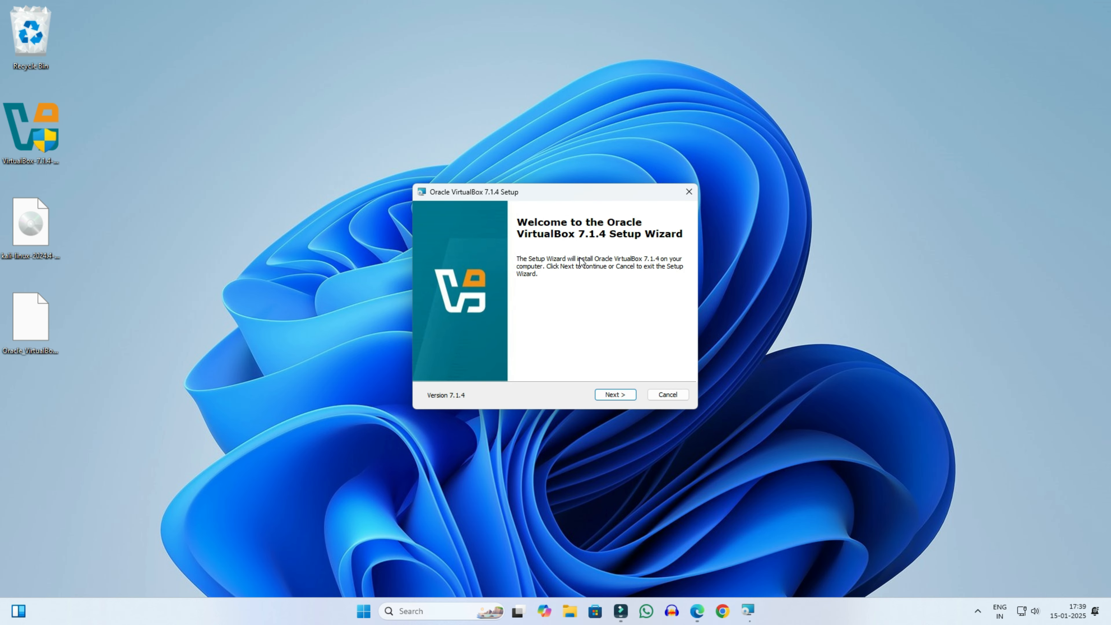
click(616, 319)
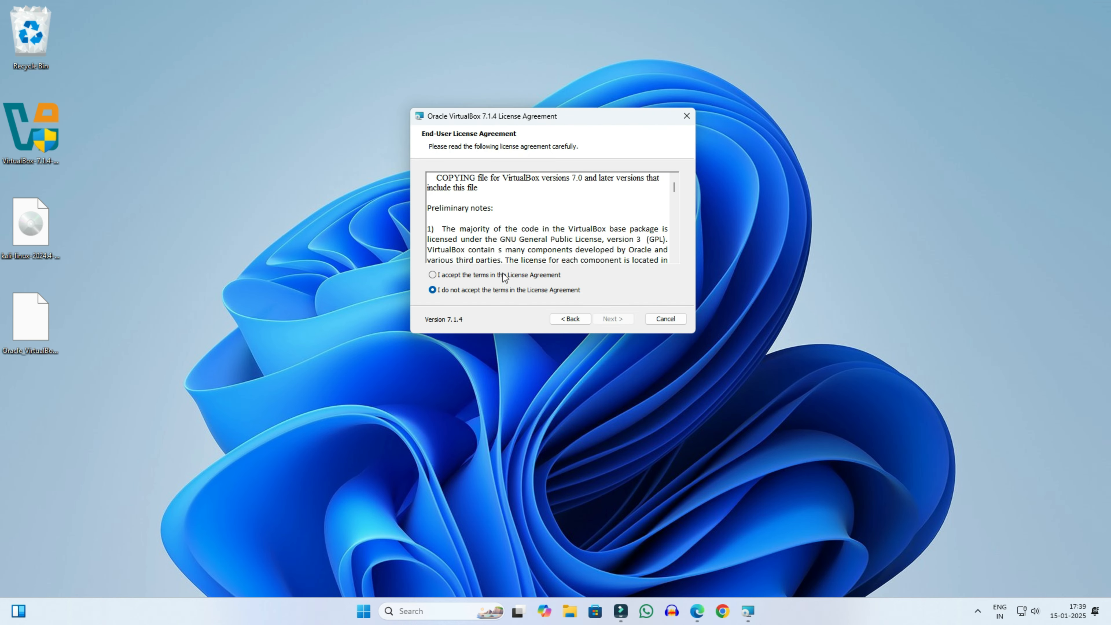
click(610, 319)
click(615, 319)
click(614, 320)
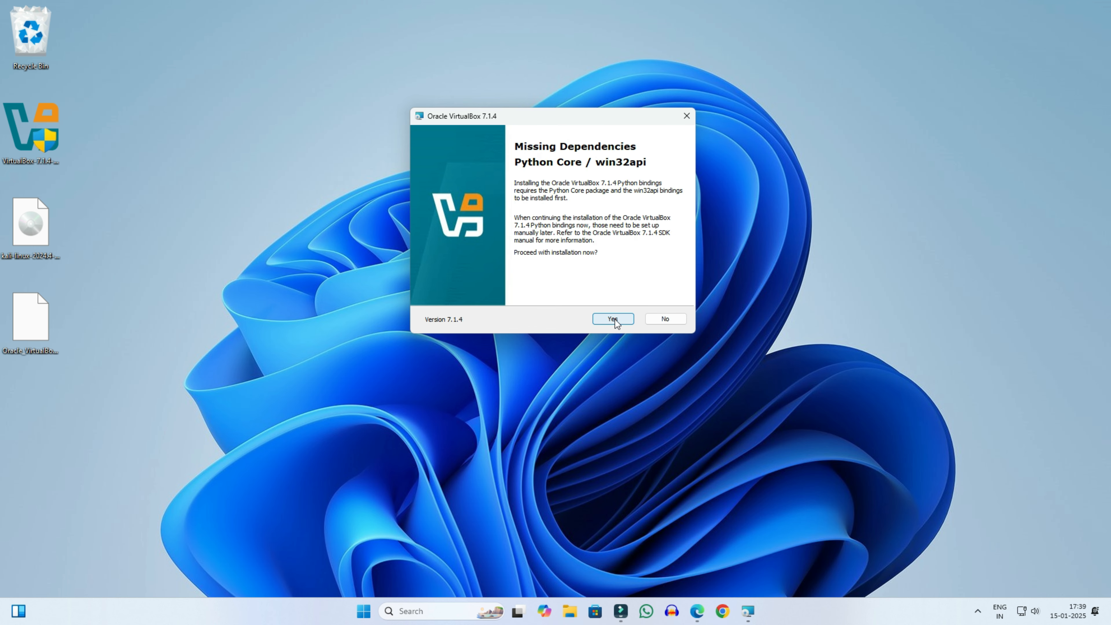
click(614, 320)
click(525, 235)
click(615, 318)
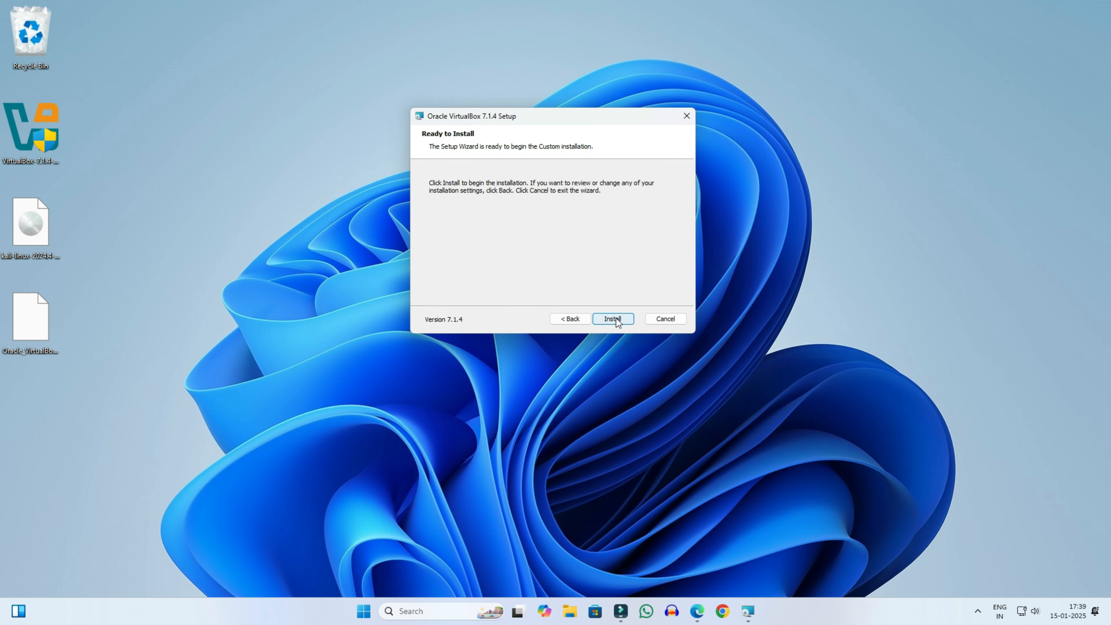
click(617, 318)
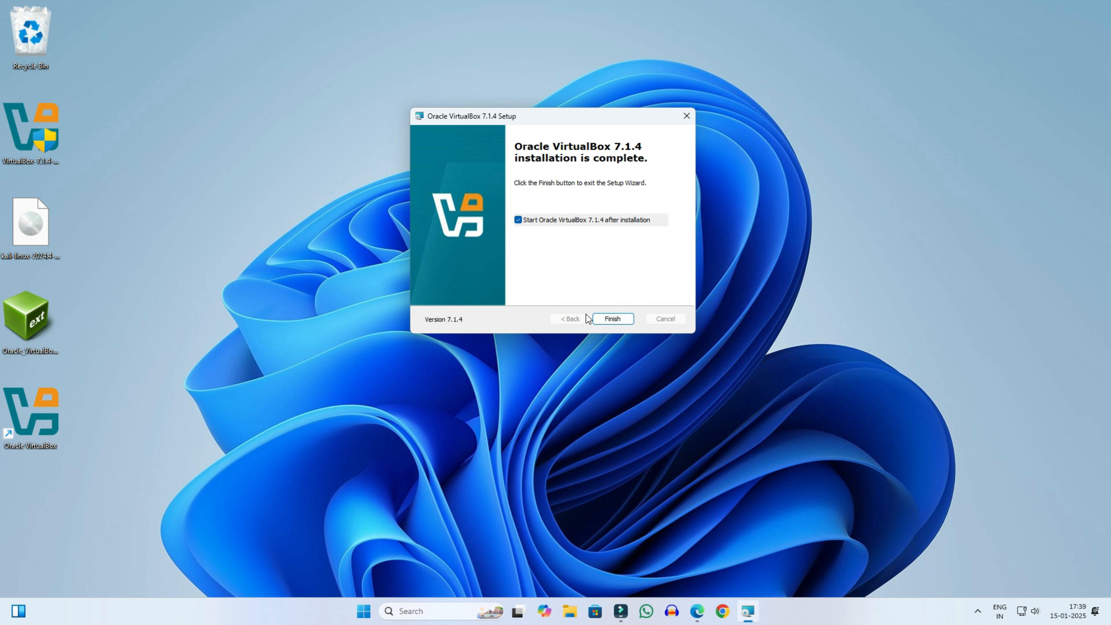
Step: Finish setup, then install the Extension Pack 7.1.4 from the desktop and accept its licence
click(612, 319)
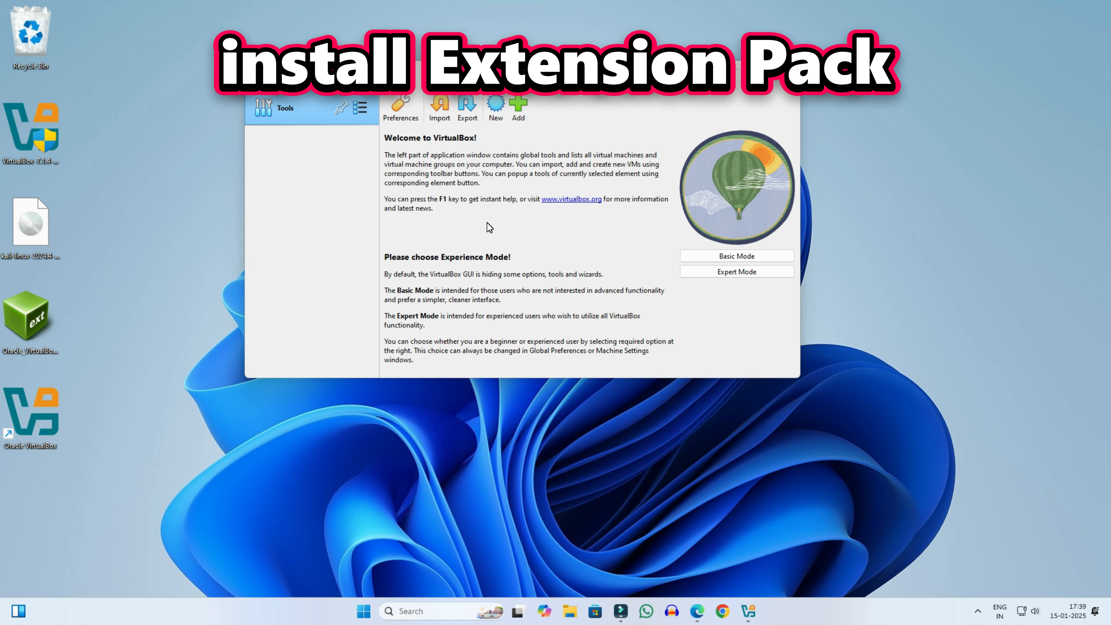
click(34, 312)
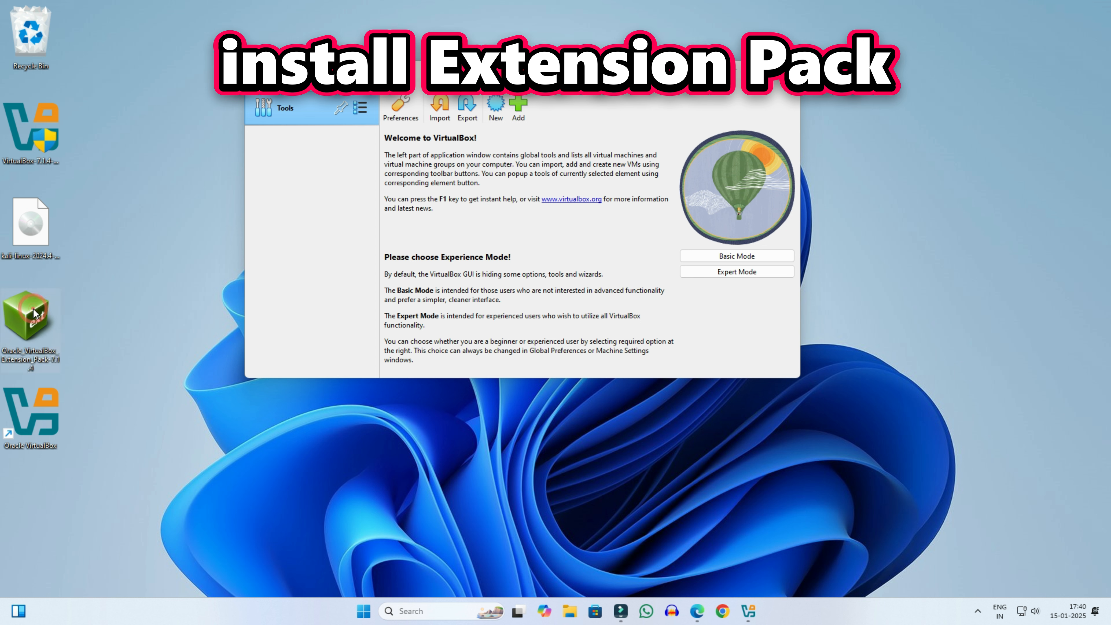
double_click(34, 312)
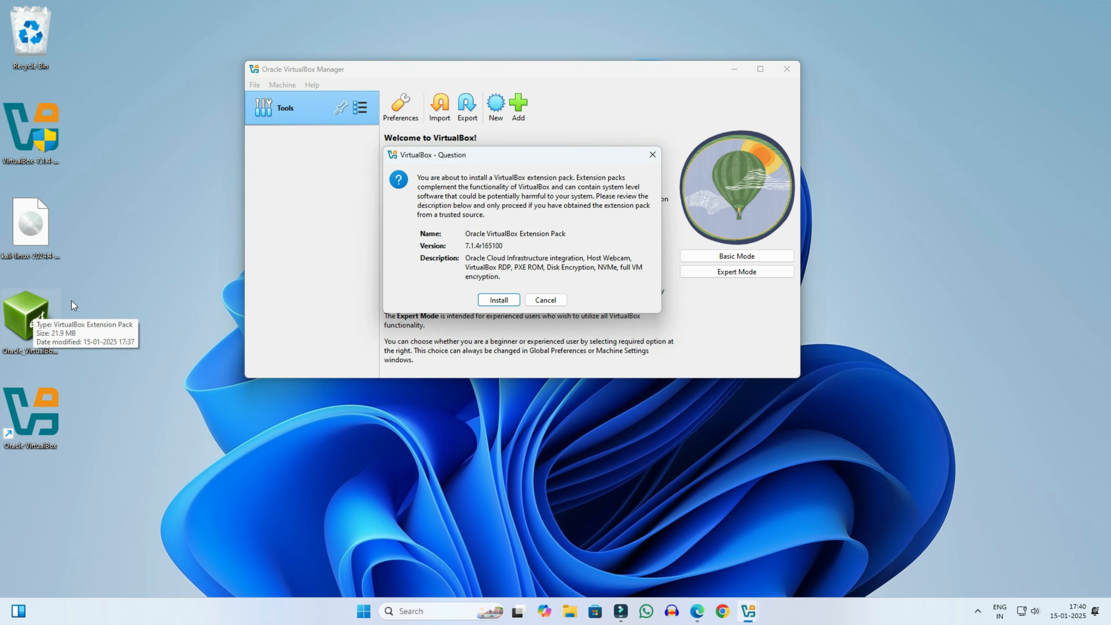
click(499, 301)
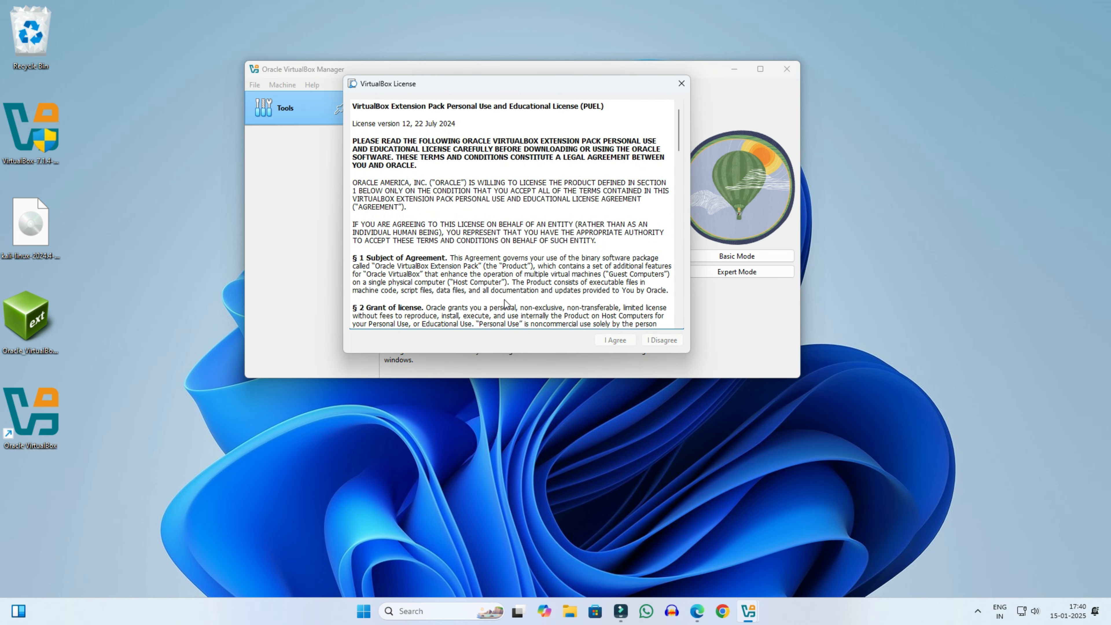
scroll(612, 306, down, 20)
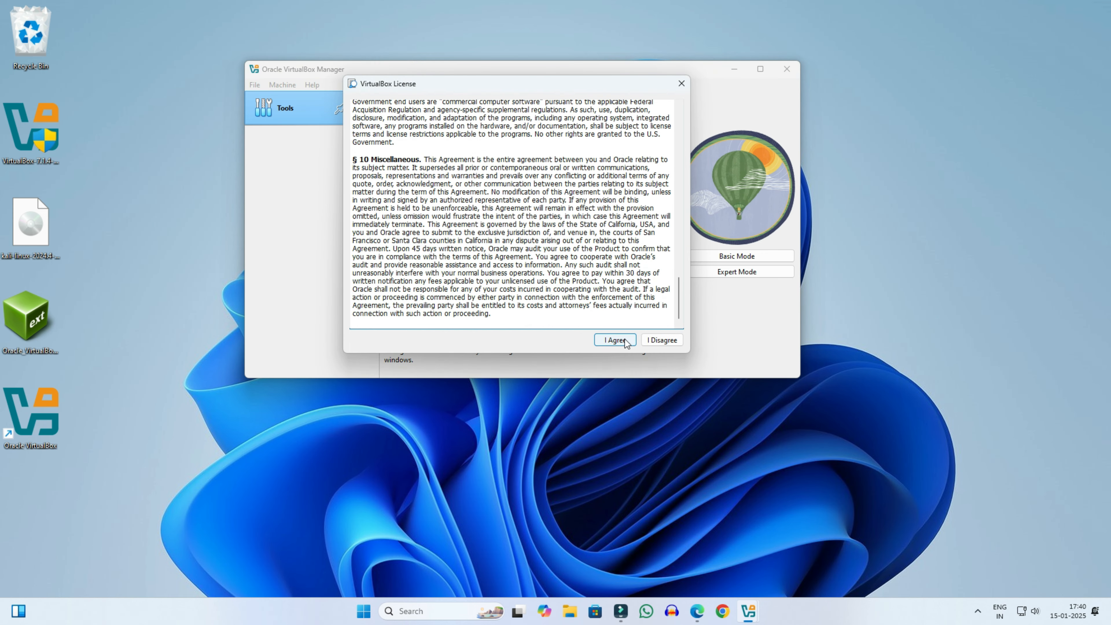
click(615, 340)
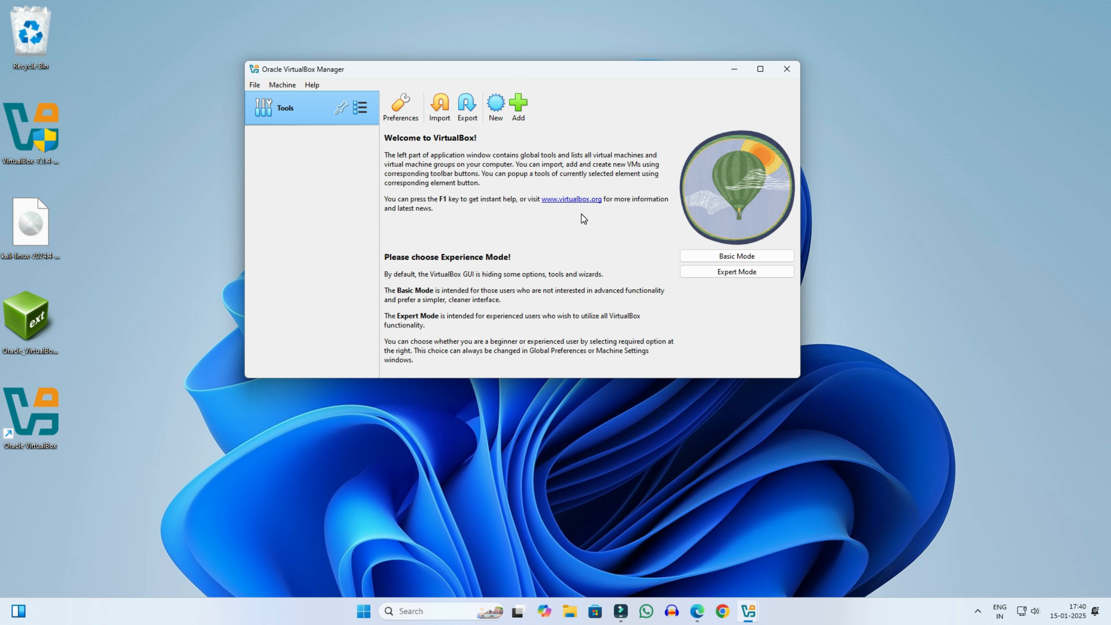
Step: Drag the VirtualBox installer and Extension Pack files into the Recycle Bin
click(144, 316)
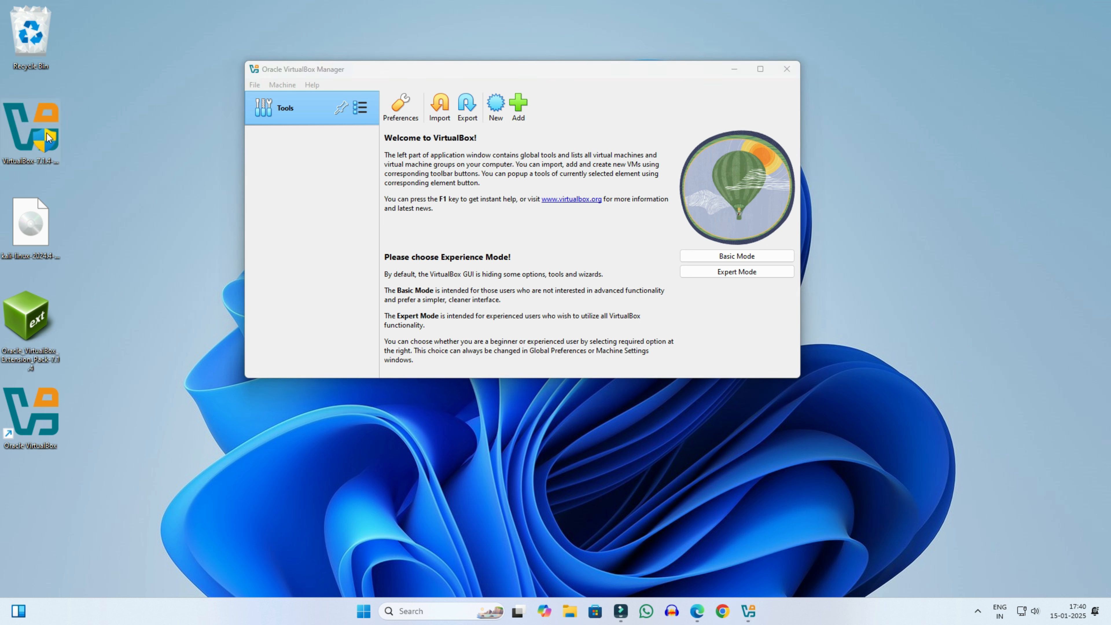
drag(49, 136, 37, 42)
drag(33, 302, 33, 44)
Step: Move the Kali ISO and VirtualBox shortcut icons to the top of the desktop
drag(114, 194, 4, 451)
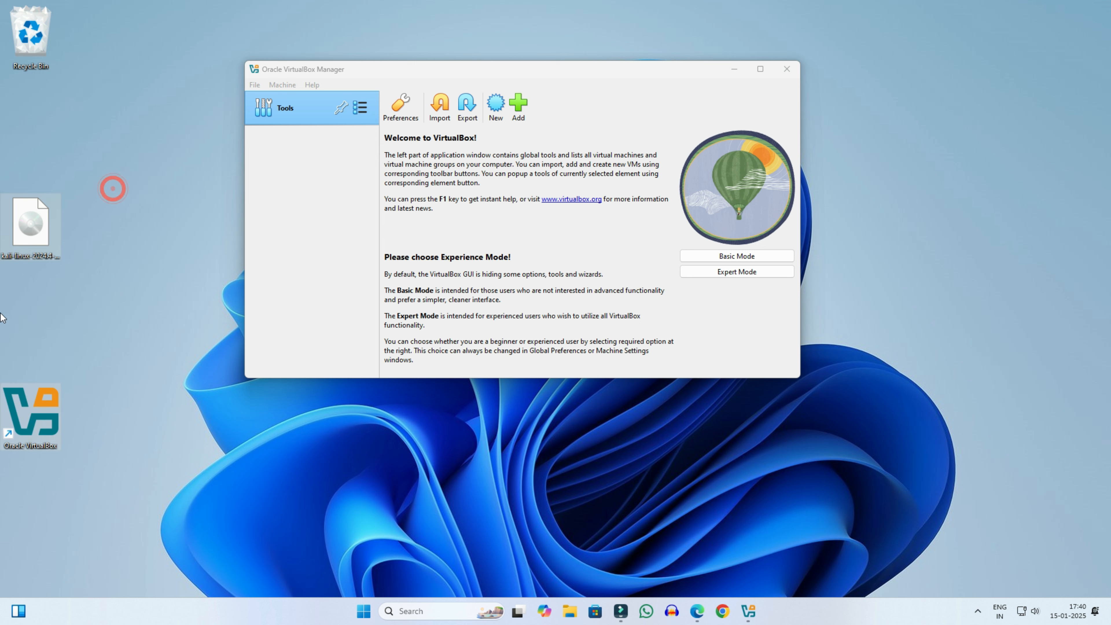
drag(27, 245, 26, 149)
drag(34, 263, 36, 217)
click(142, 174)
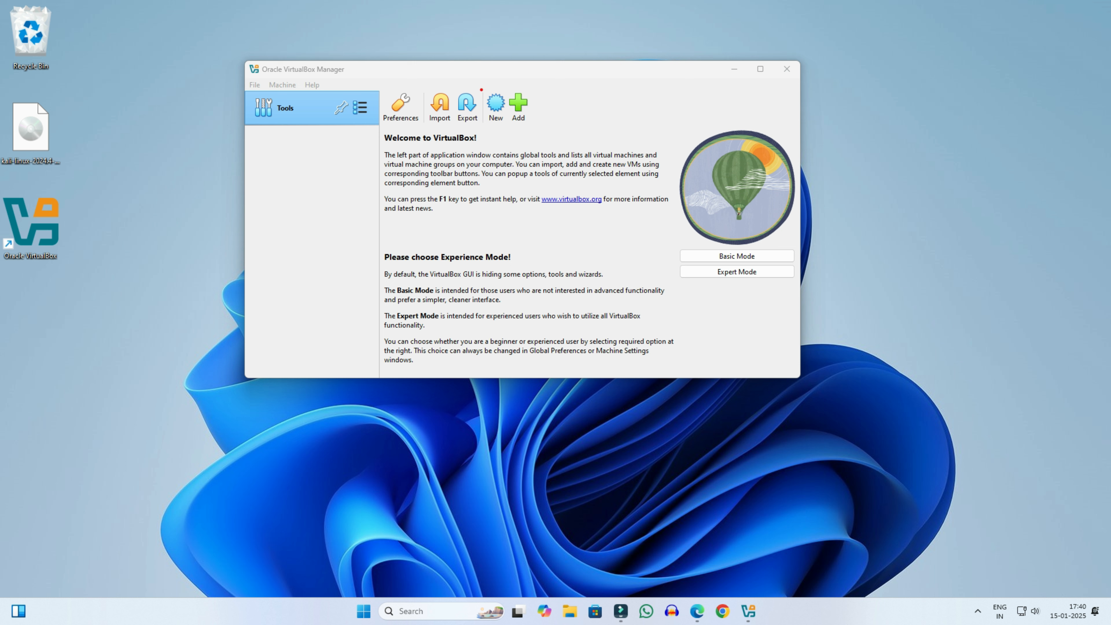
Step: Name the new virtual machine 'Kali Linux', keeping the default machine folder
click(498, 115)
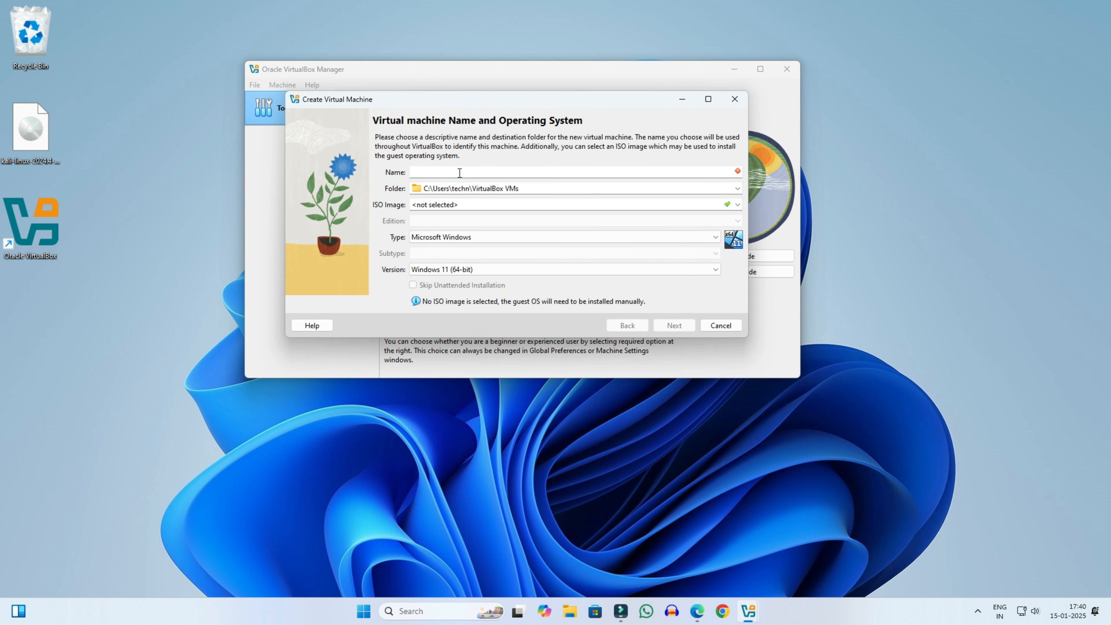
text(K)
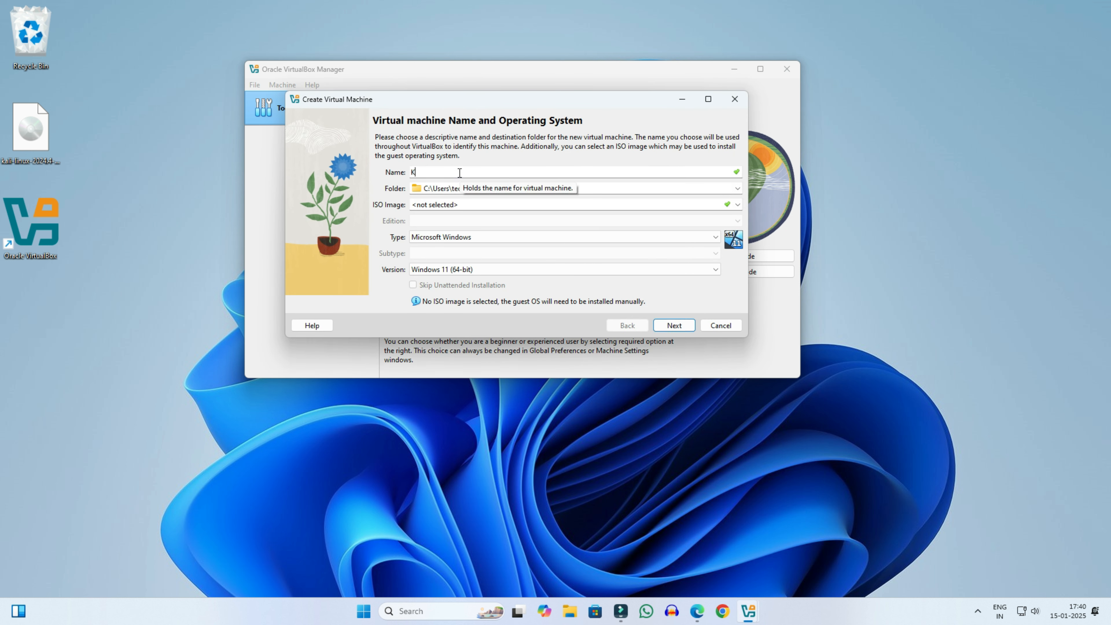
text(ali Linux)
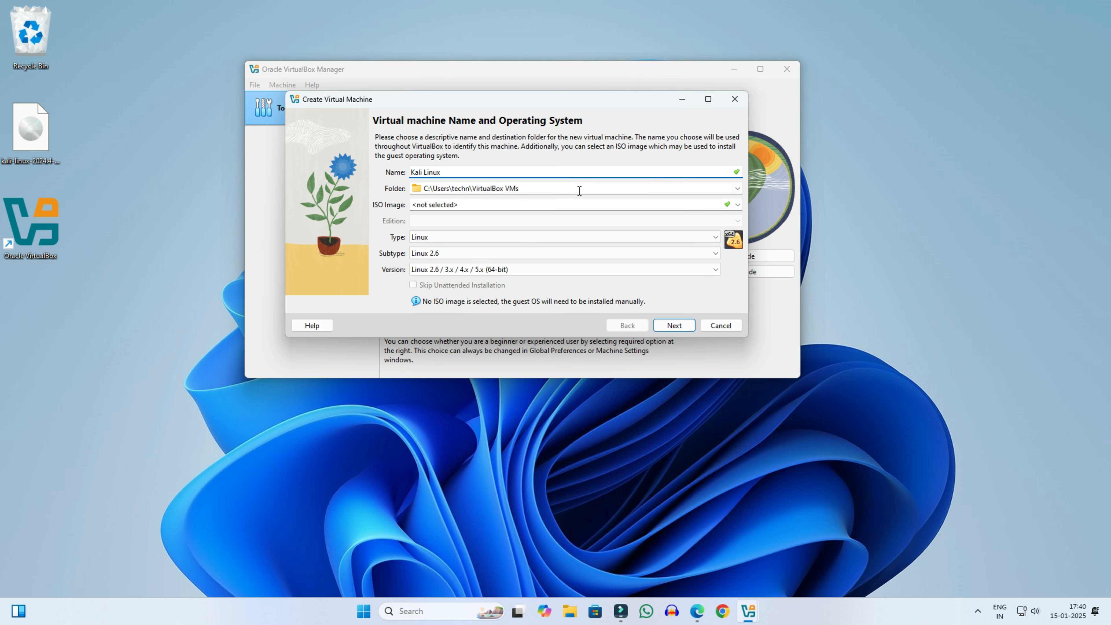
drag(533, 192, 424, 190)
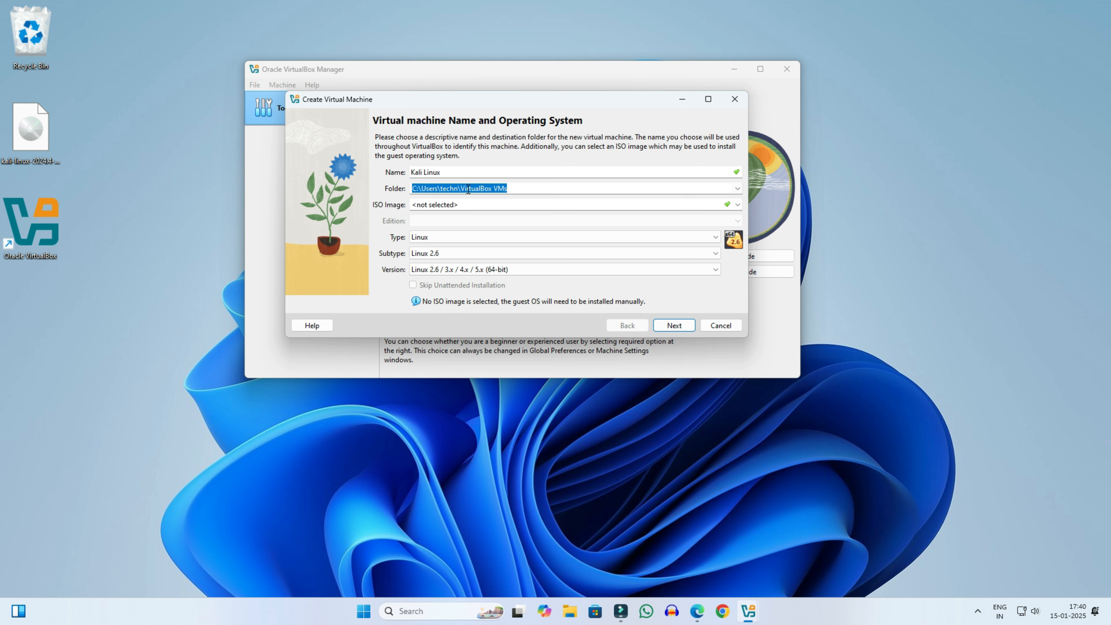
click(502, 189)
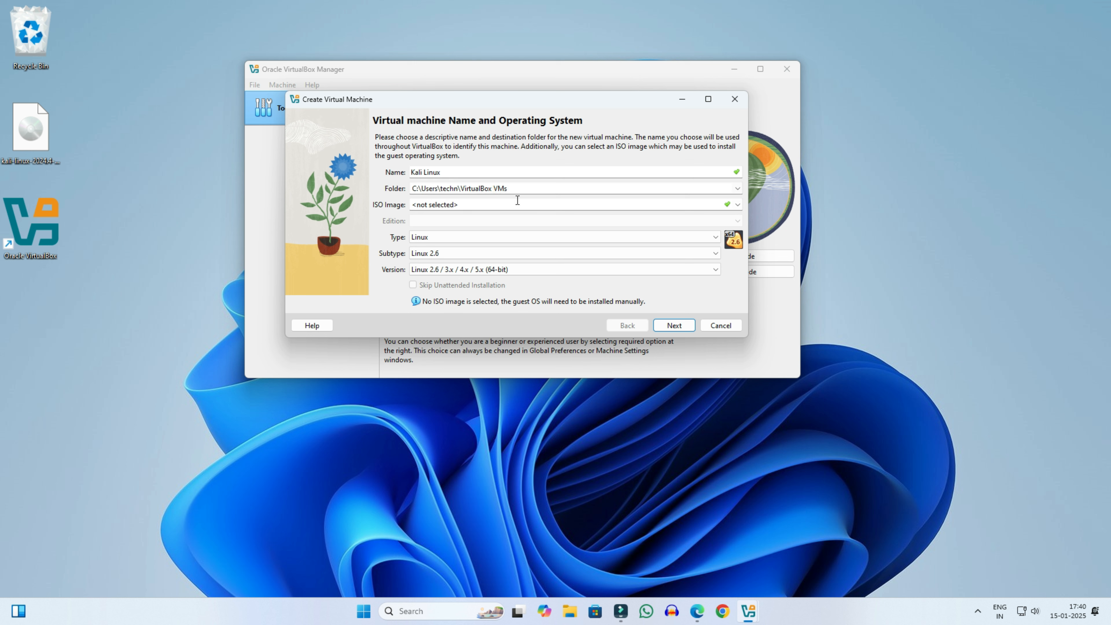
click(737, 188)
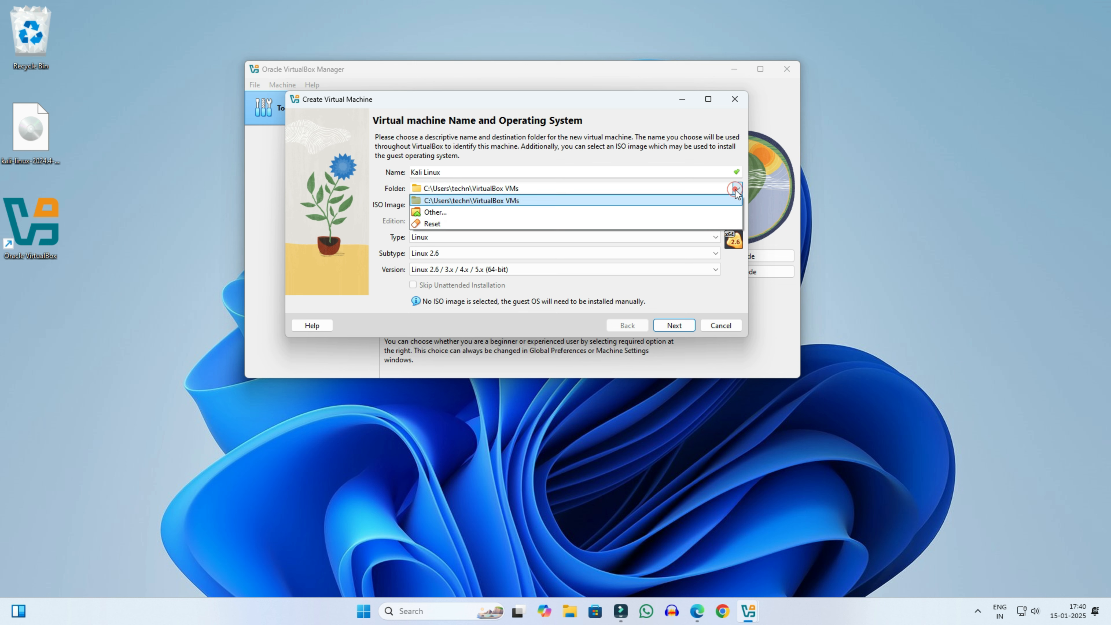
click(737, 188)
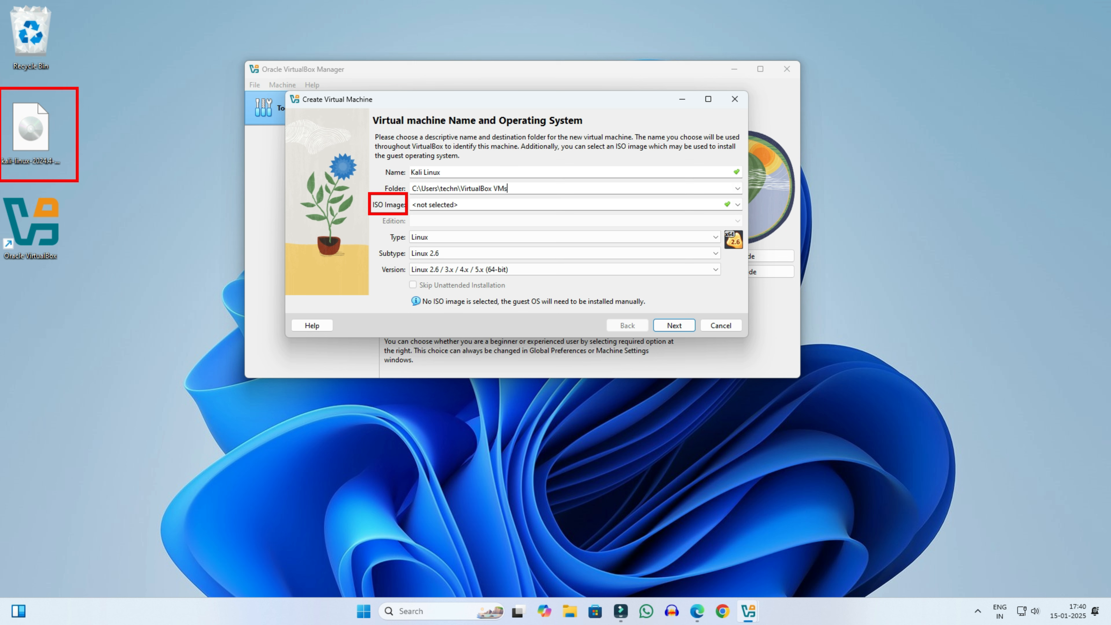
Step: Attach kali-linux-2024.4-installer-amd64.iso from the Desktop and continue to the Hardware page
click(737, 204)
click(529, 227)
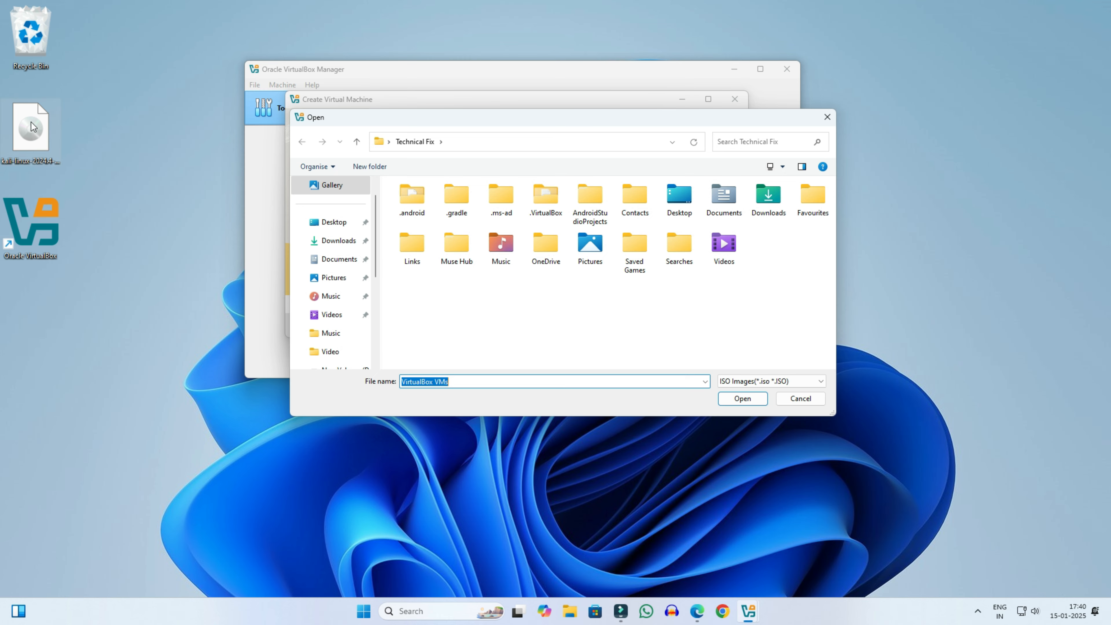
click(331, 225)
click(412, 213)
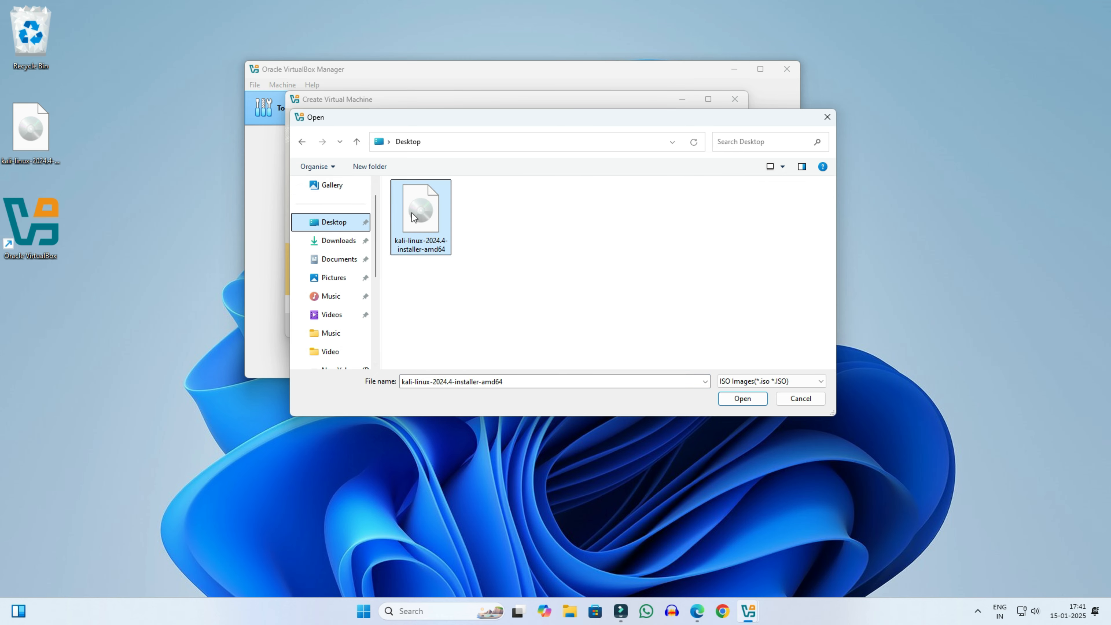
click(743, 399)
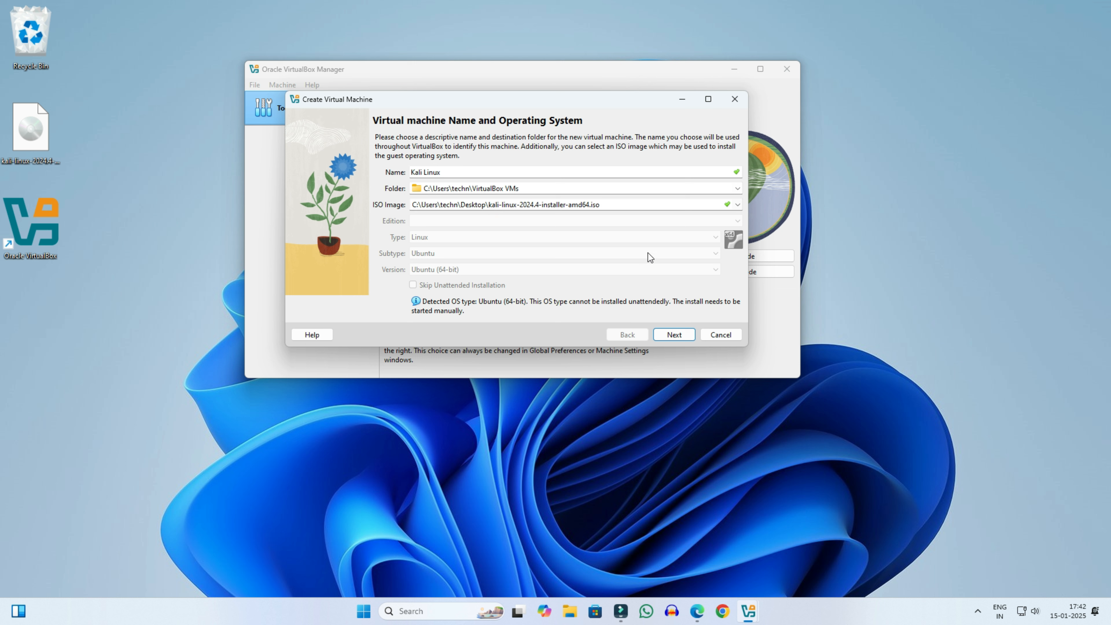
click(679, 337)
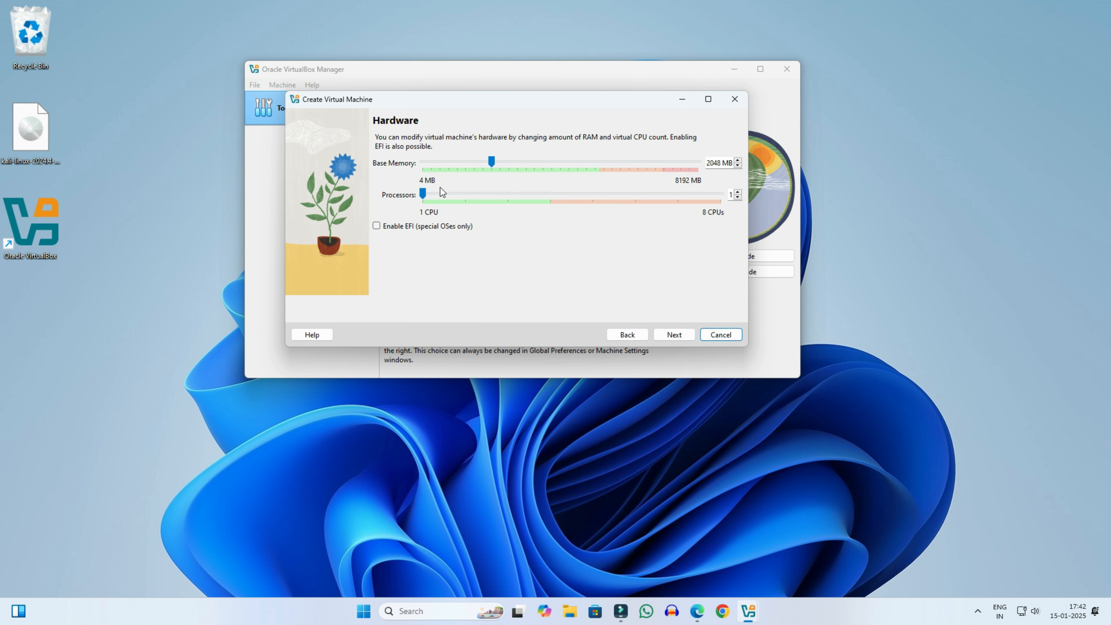
right_click(144, 607)
click(171, 566)
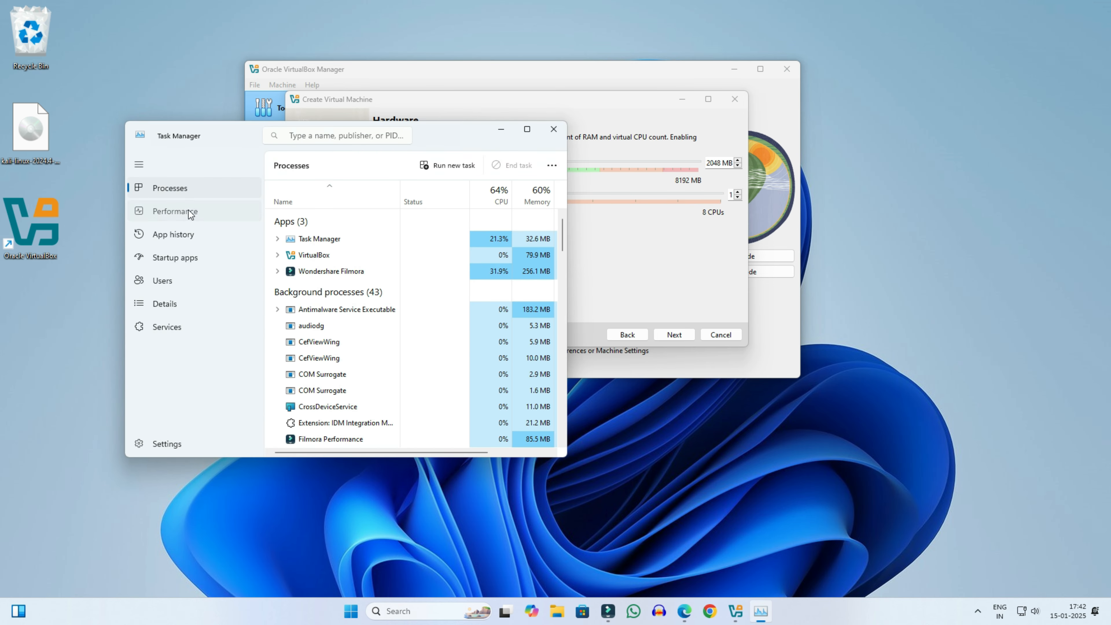
click(191, 213)
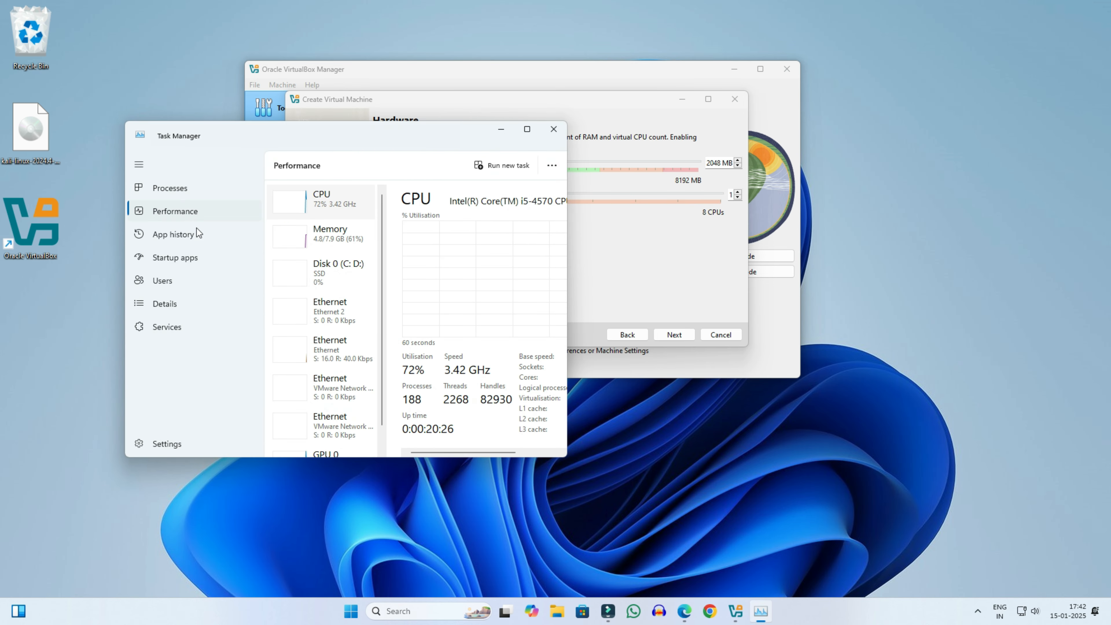
click(341, 245)
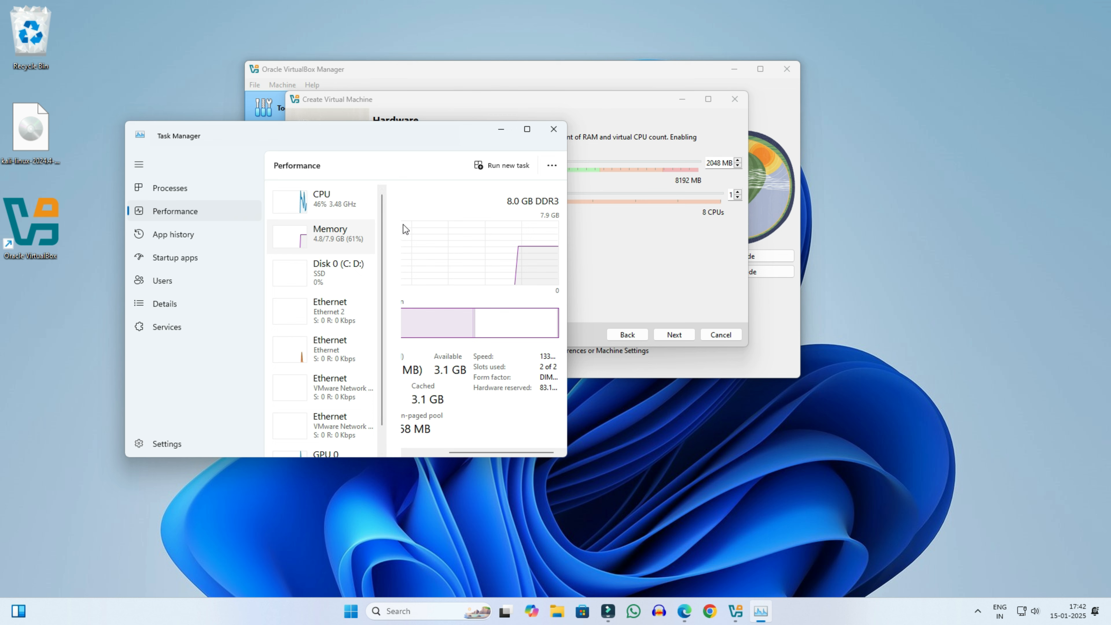
click(504, 190)
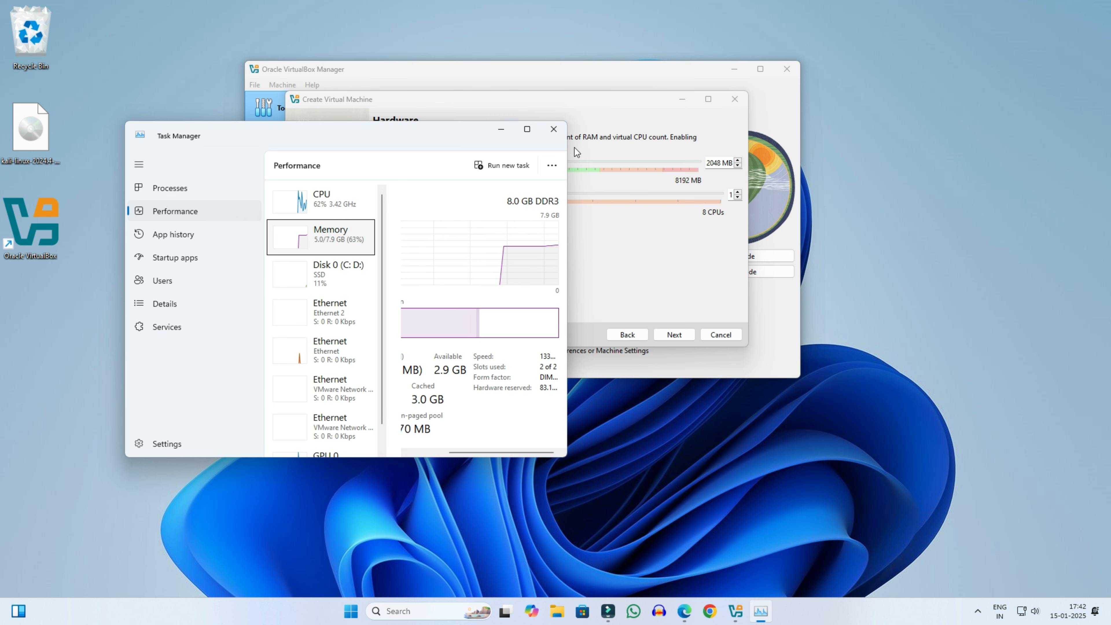
click(553, 129)
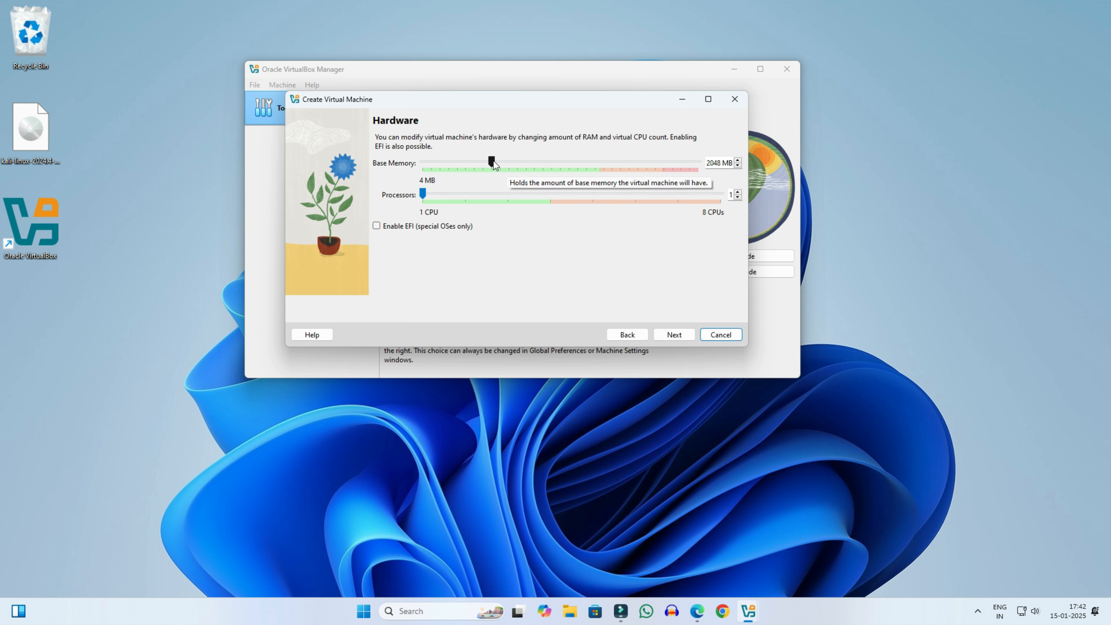
Step: Raise base memory to 4096 MB and check the host's CPU core count in Task Manager
drag(494, 160, 564, 163)
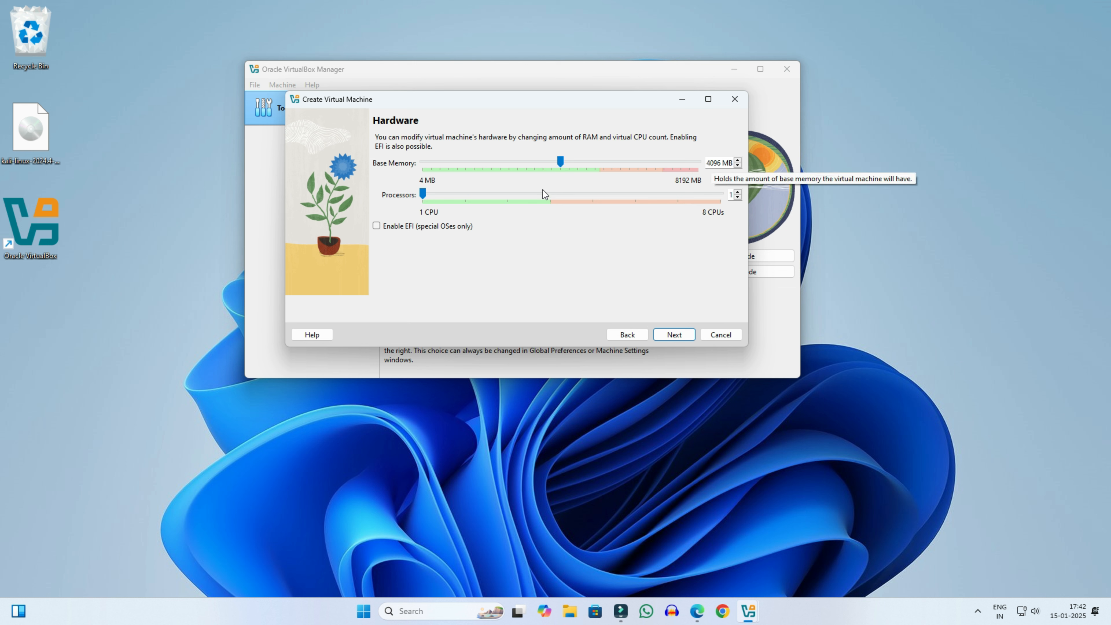
right_click(134, 614)
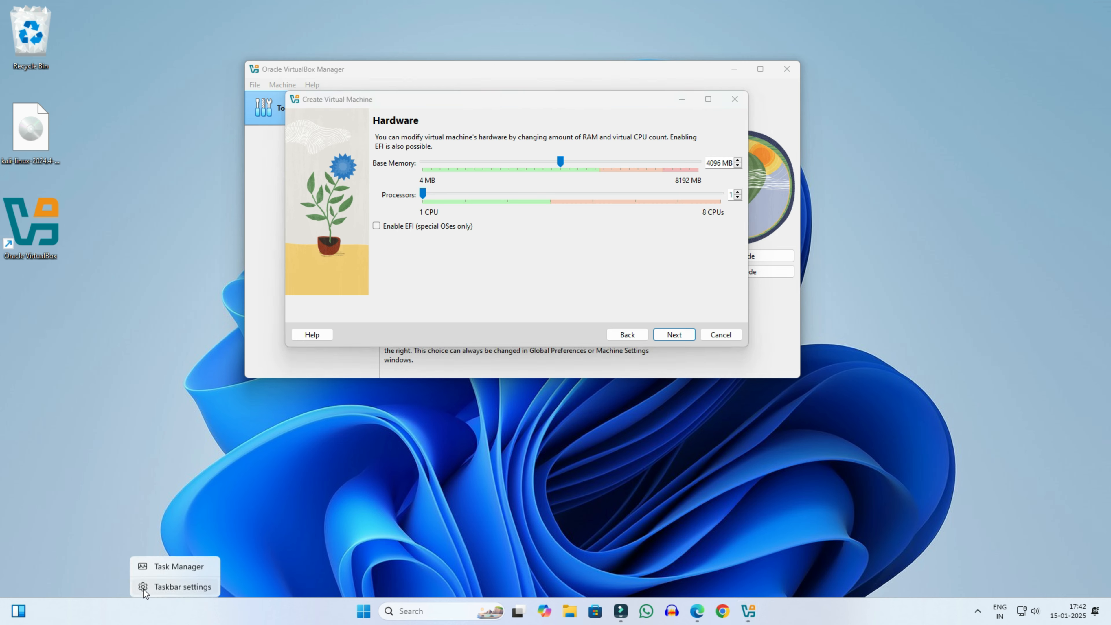
click(159, 565)
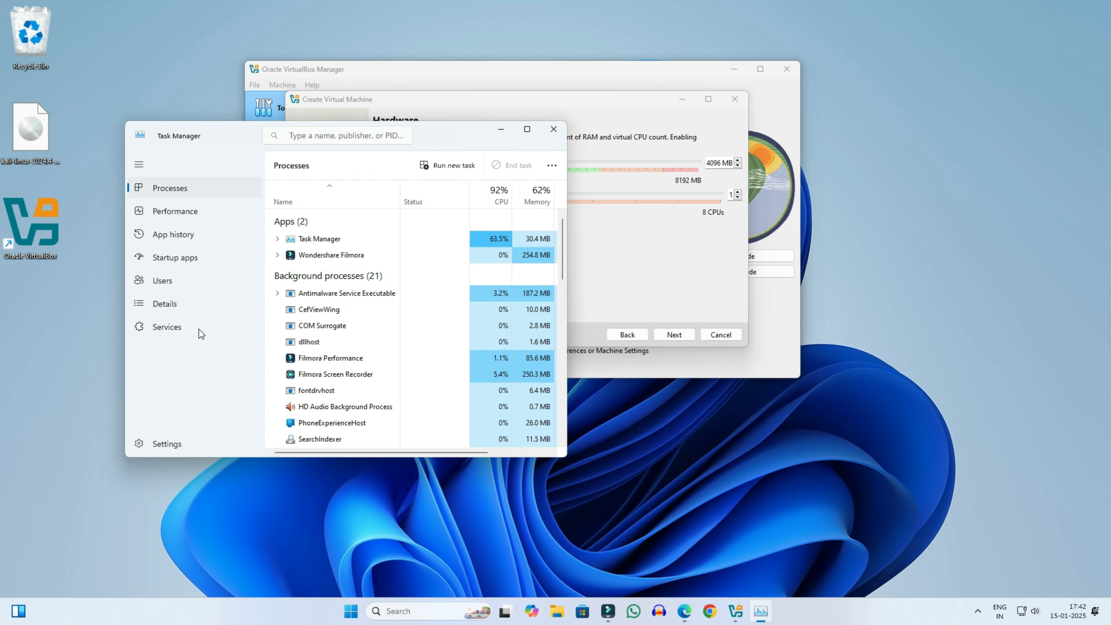
click(193, 210)
click(339, 206)
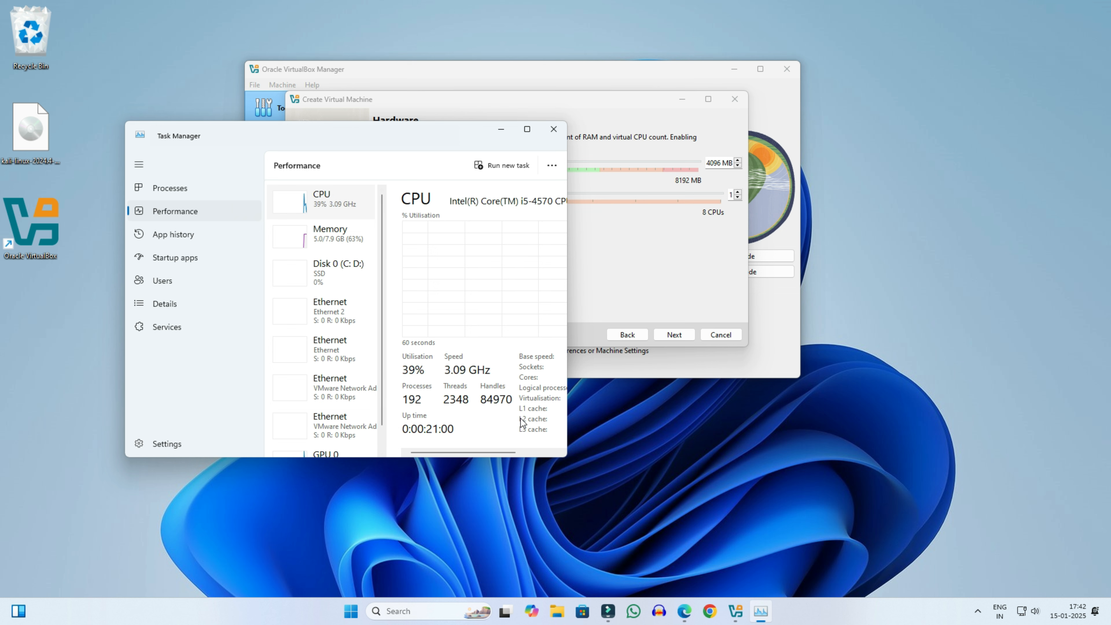
drag(486, 453, 529, 454)
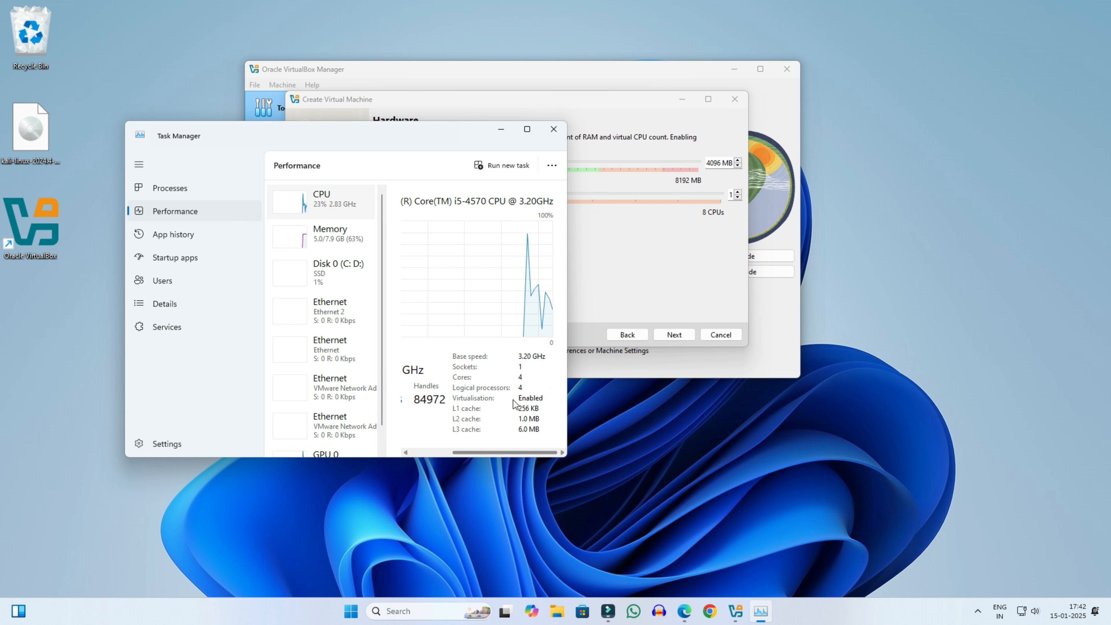
click(554, 129)
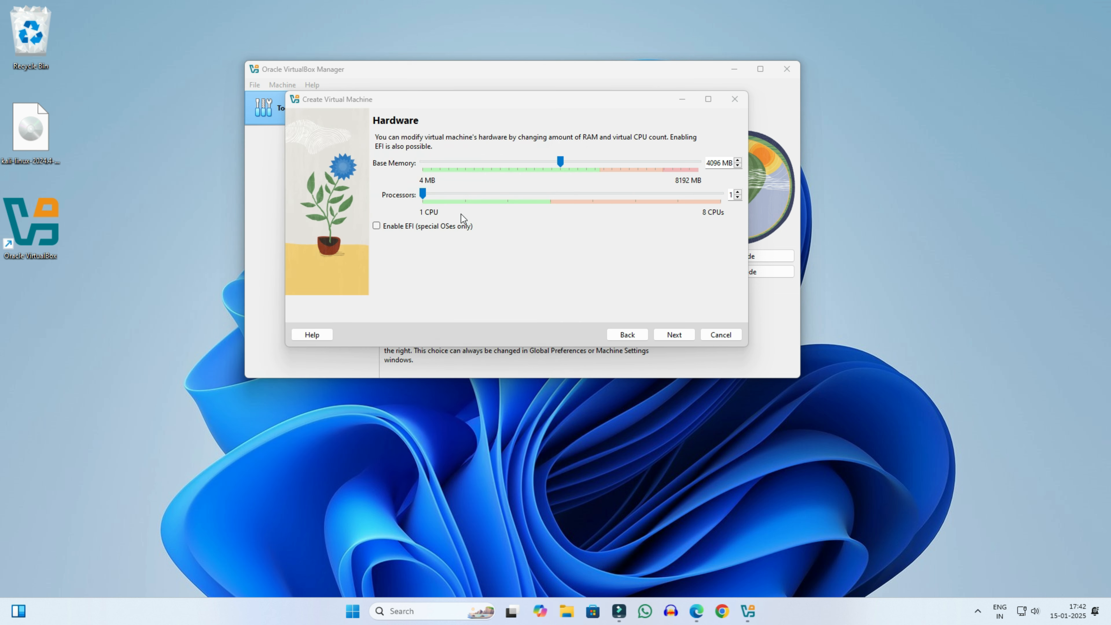
Step: Give the machine 2 processors and move on to the virtual hard disk step
drag(424, 195, 456, 200)
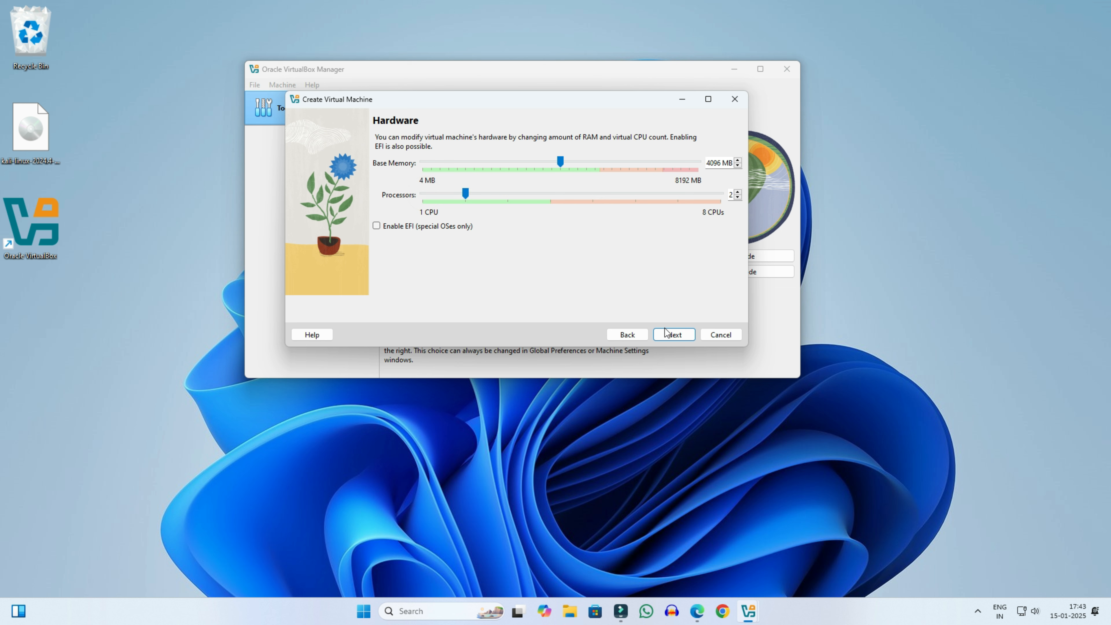
click(674, 335)
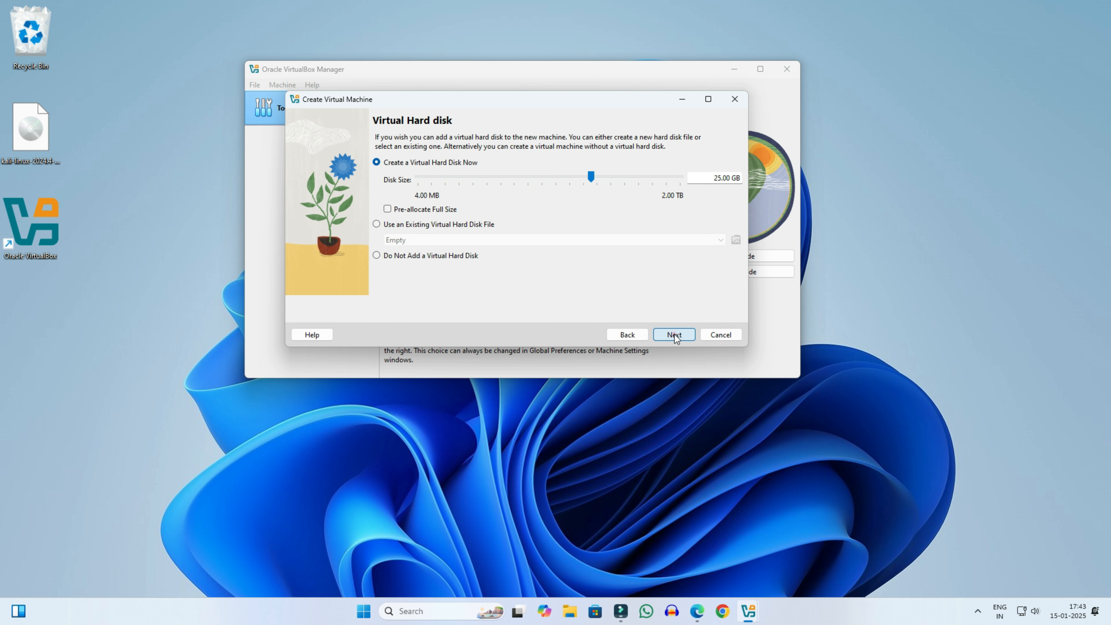
click(714, 178)
click(570, 612)
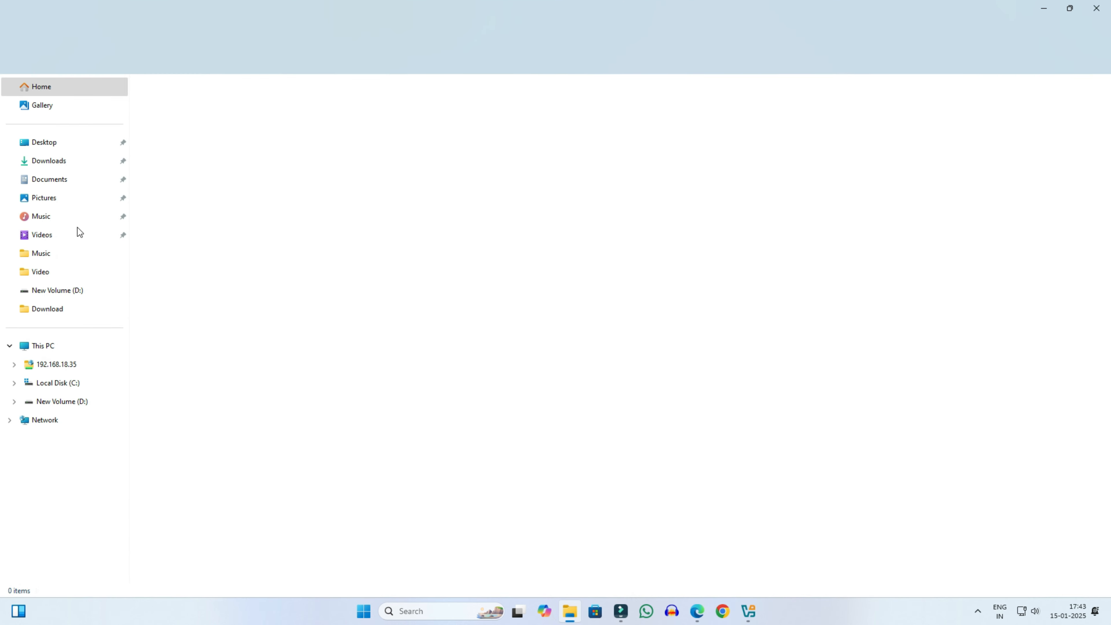
click(44, 346)
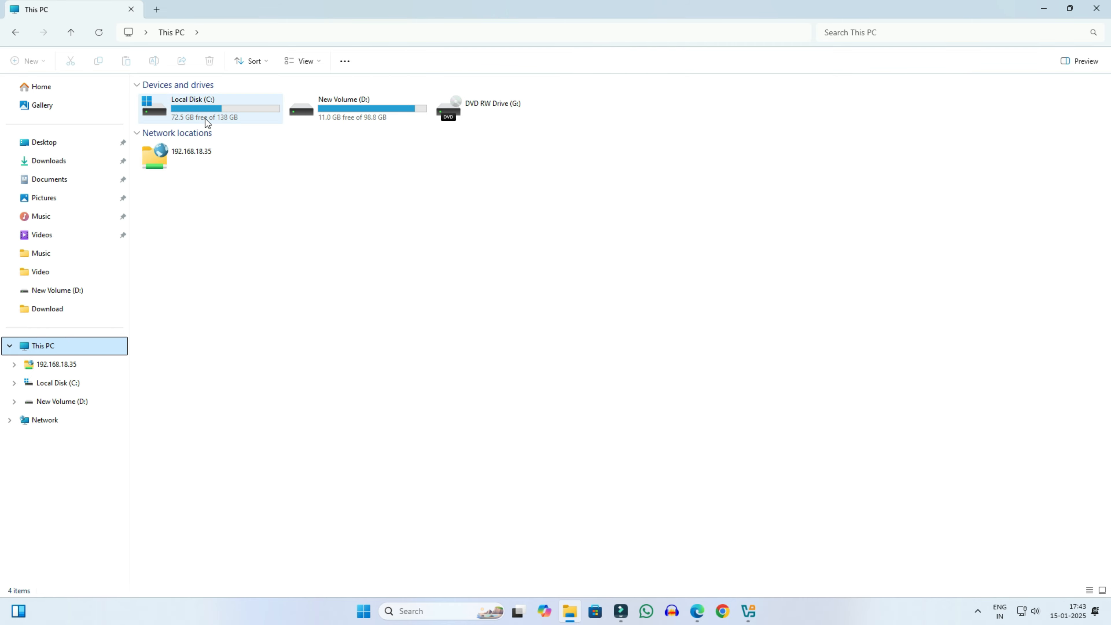
click(205, 109)
right_click(205, 107)
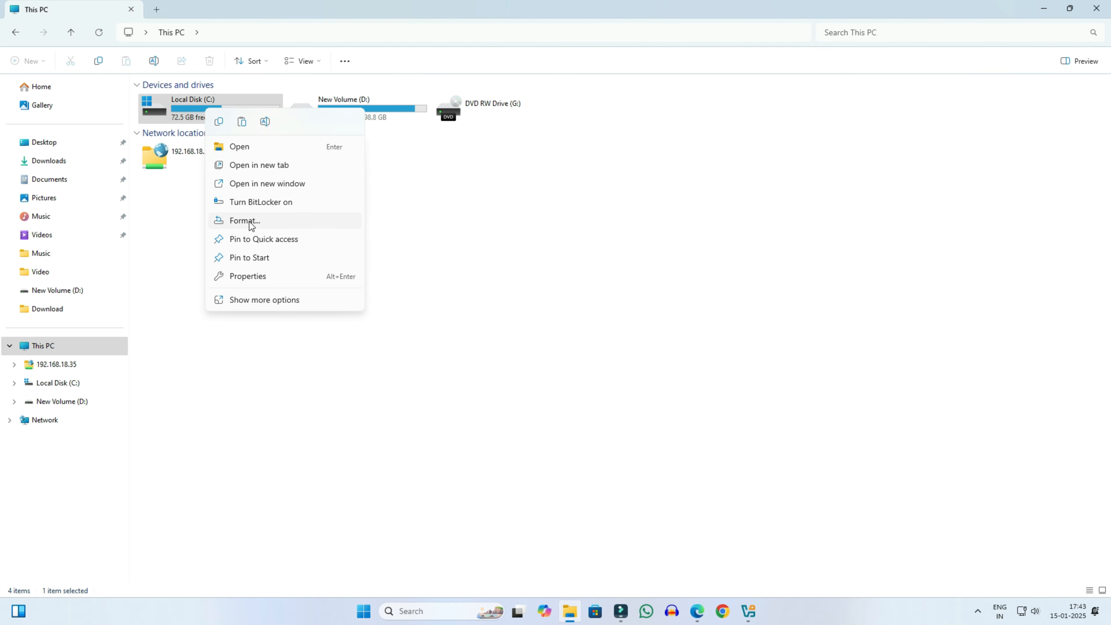
click(251, 277)
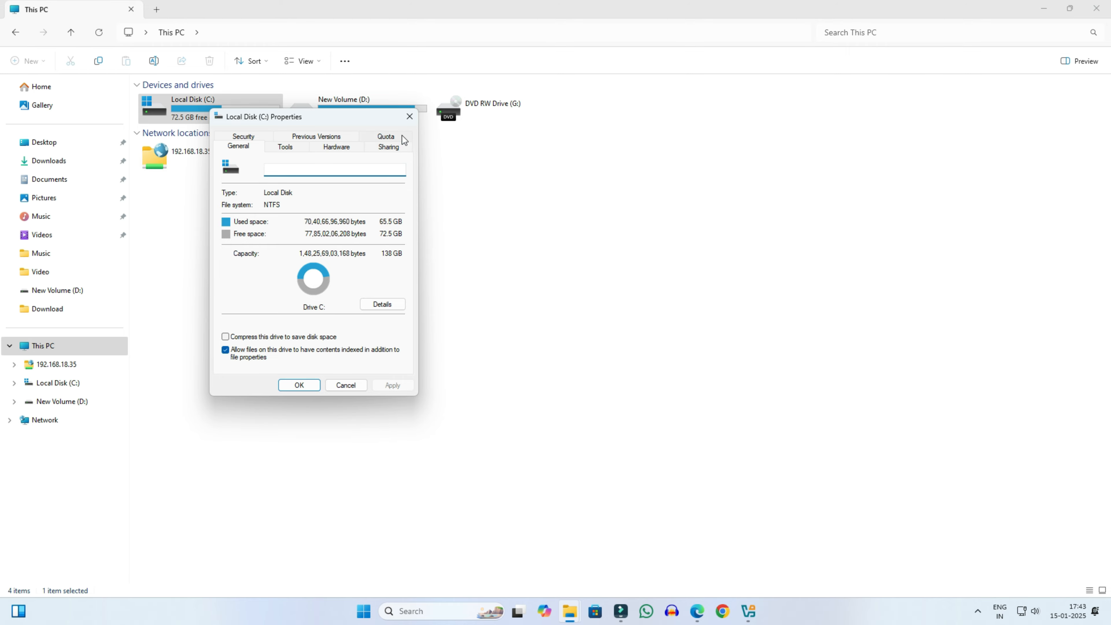
click(410, 116)
click(570, 611)
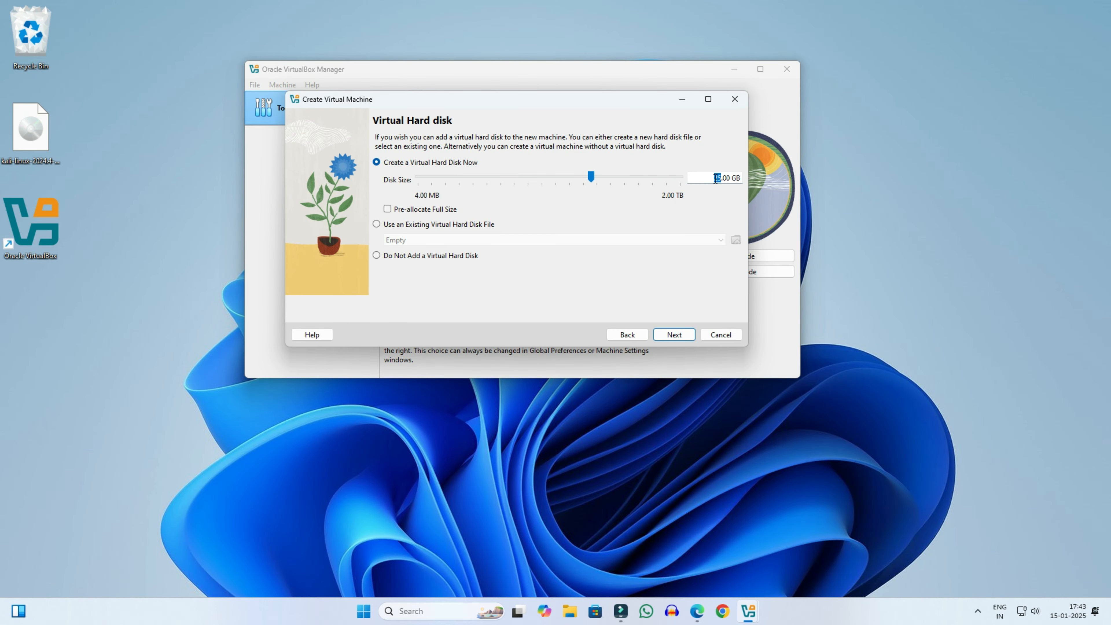
Step: Enter a 40 GB disk size, review the summary and finish creating the machine
text(40)
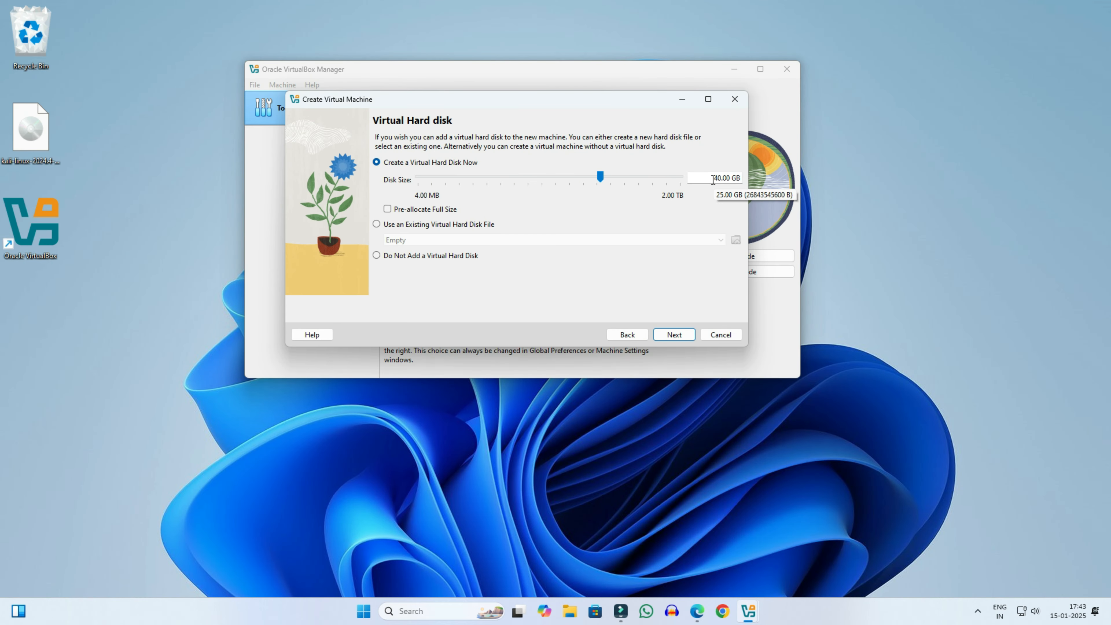
click(580, 209)
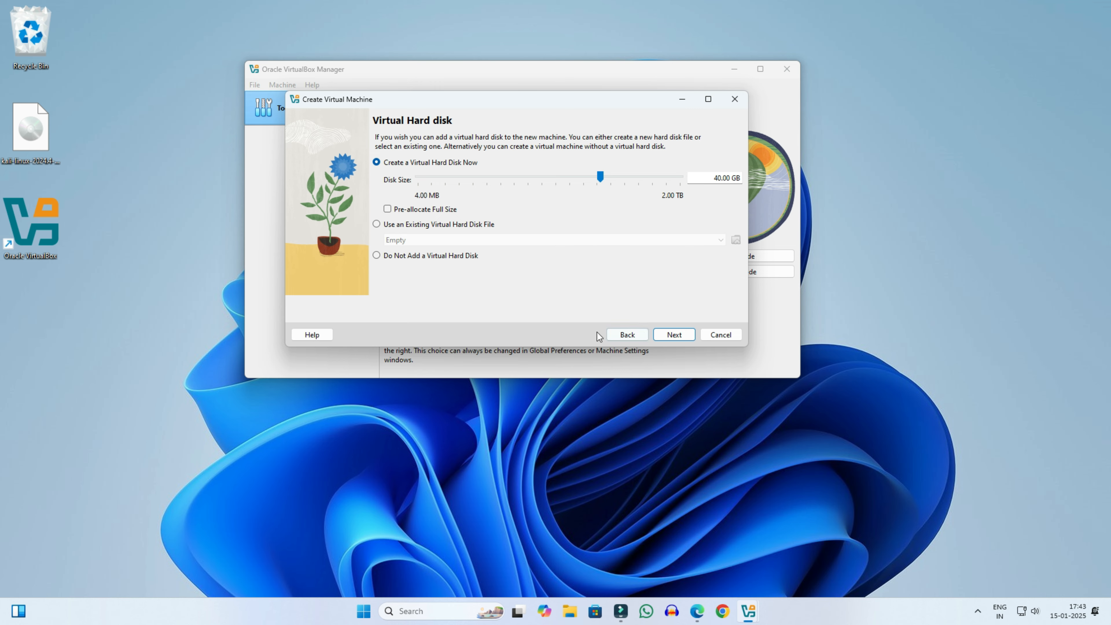
click(674, 335)
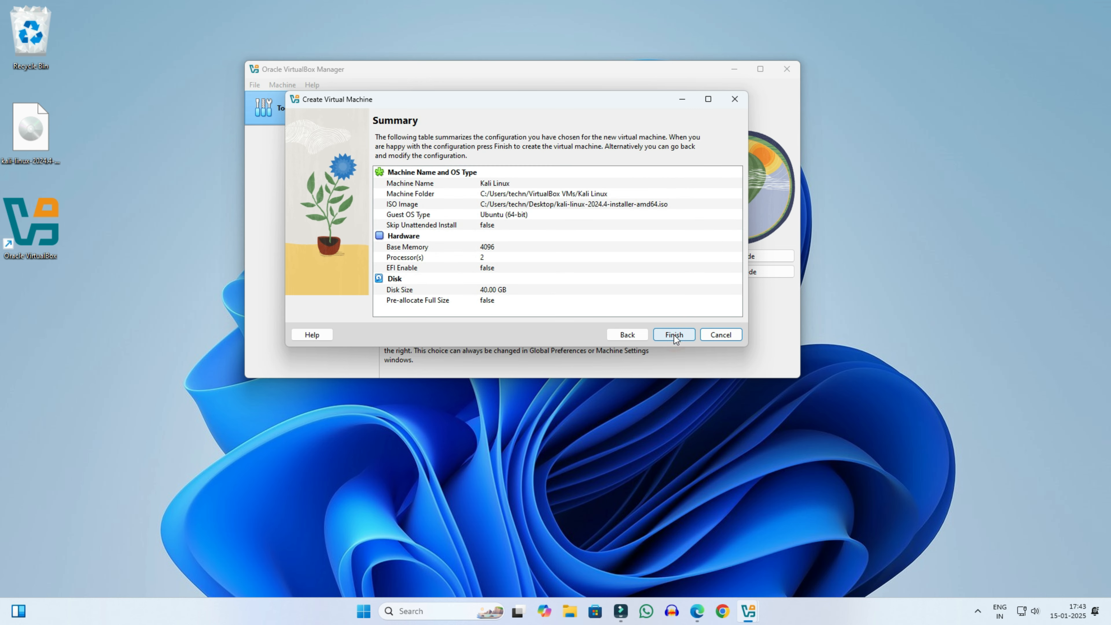
click(674, 335)
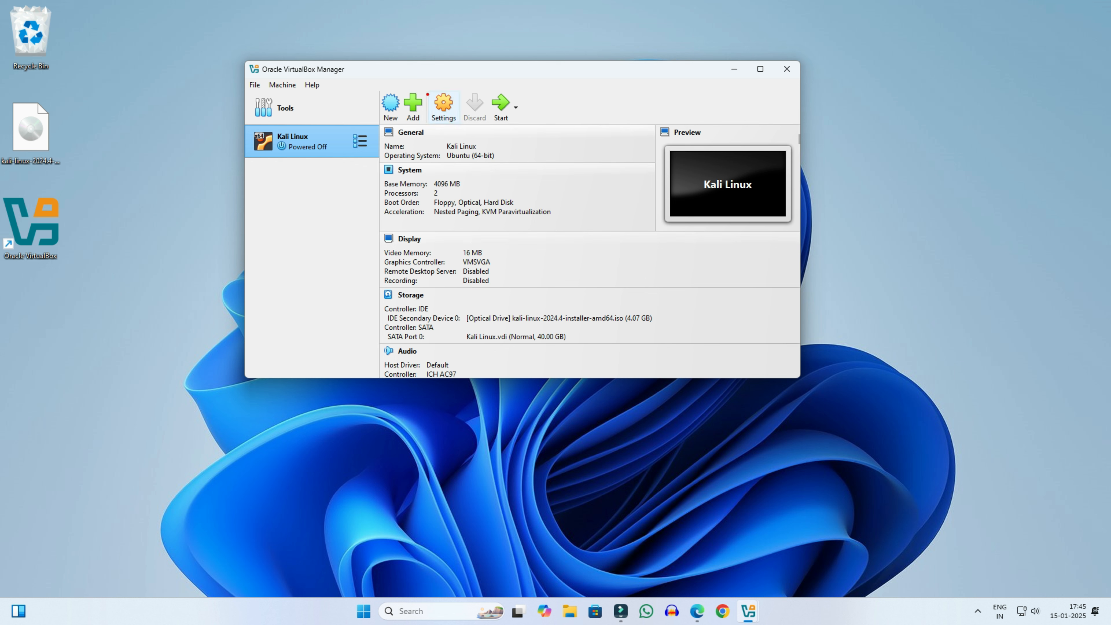
Step: In General > Advanced settings, set Shared Clipboard and Drag'n'Drop both to Bidirectional
click(436, 99)
click(449, 113)
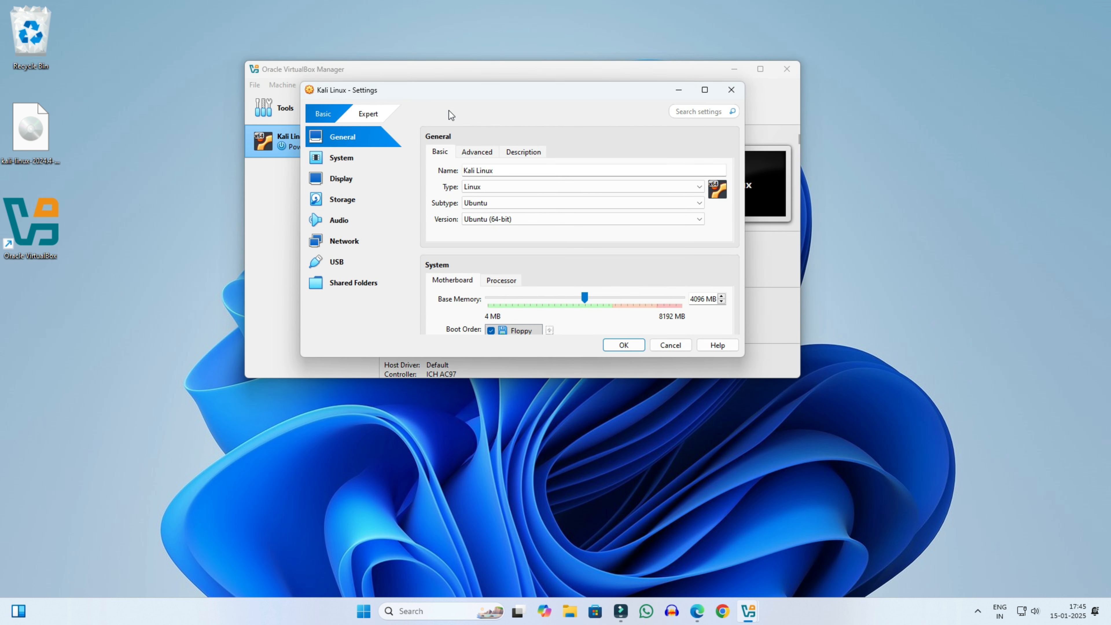
click(476, 153)
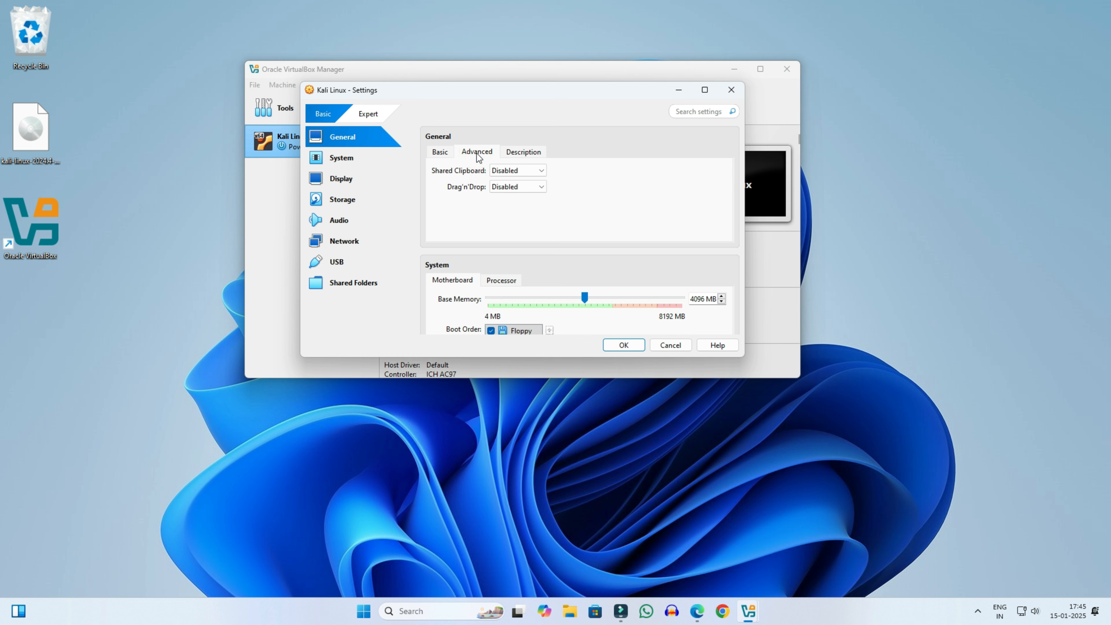
click(504, 171)
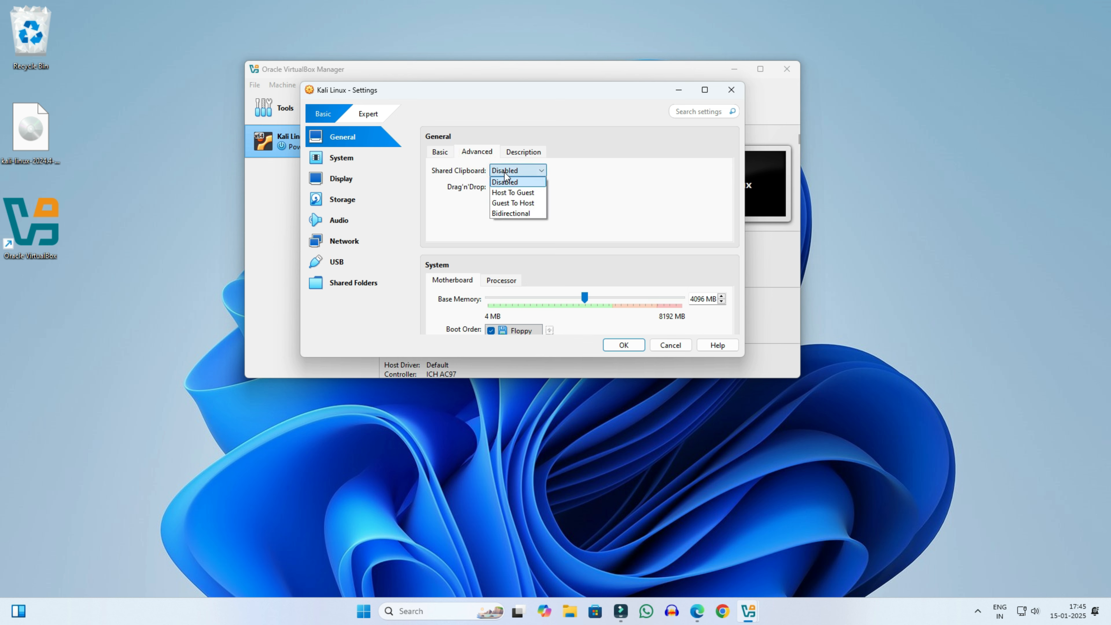
click(511, 213)
click(517, 187)
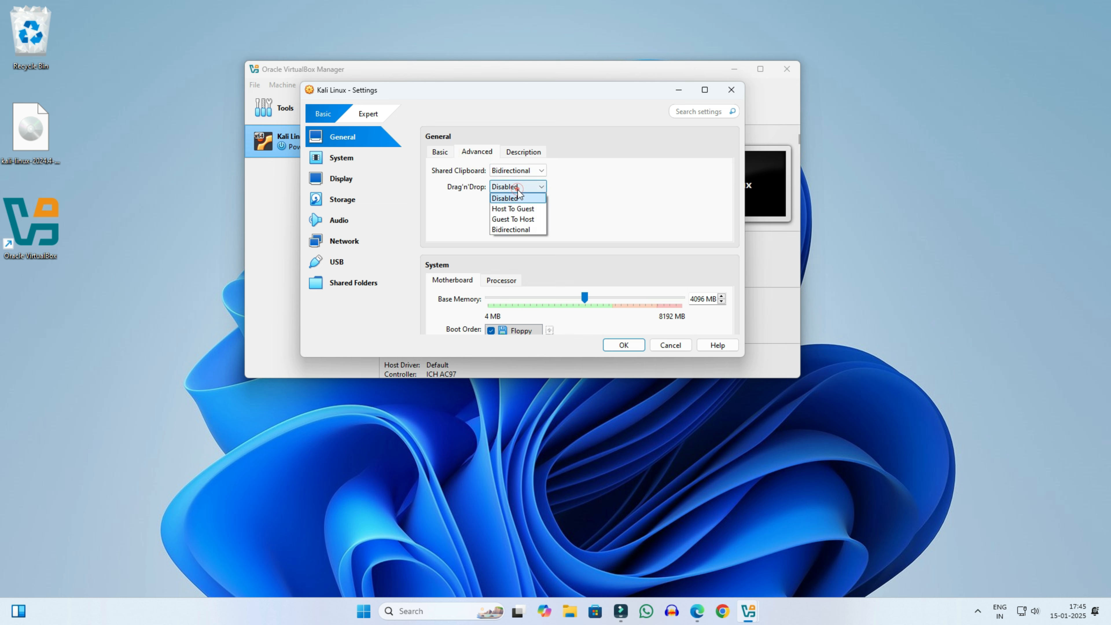
click(512, 229)
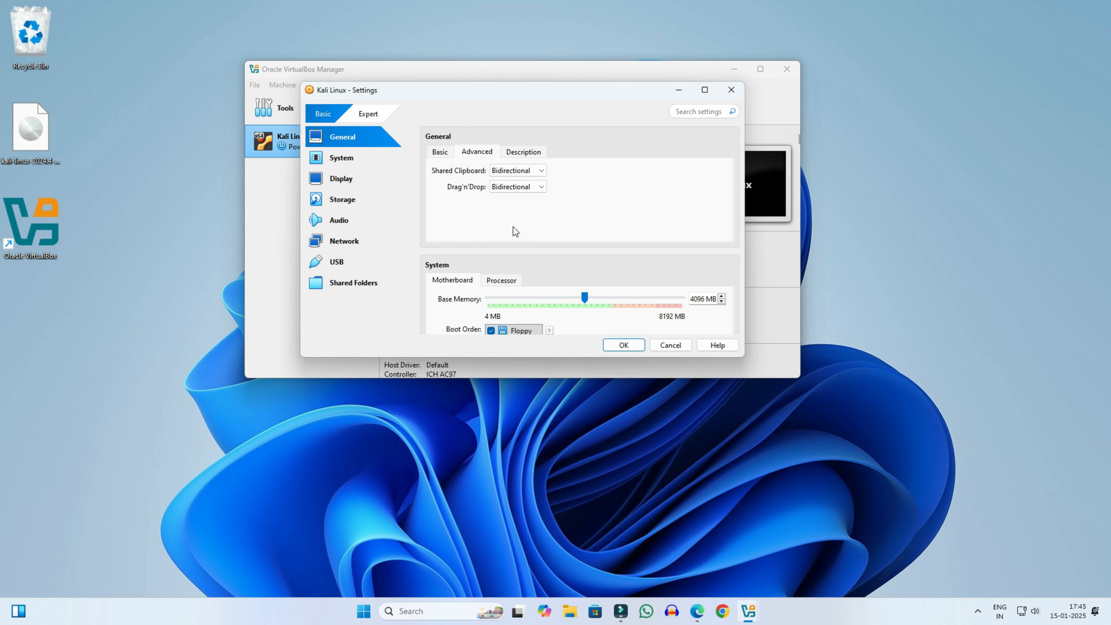
Step: Raise the Display video memory to 128 MB
click(358, 160)
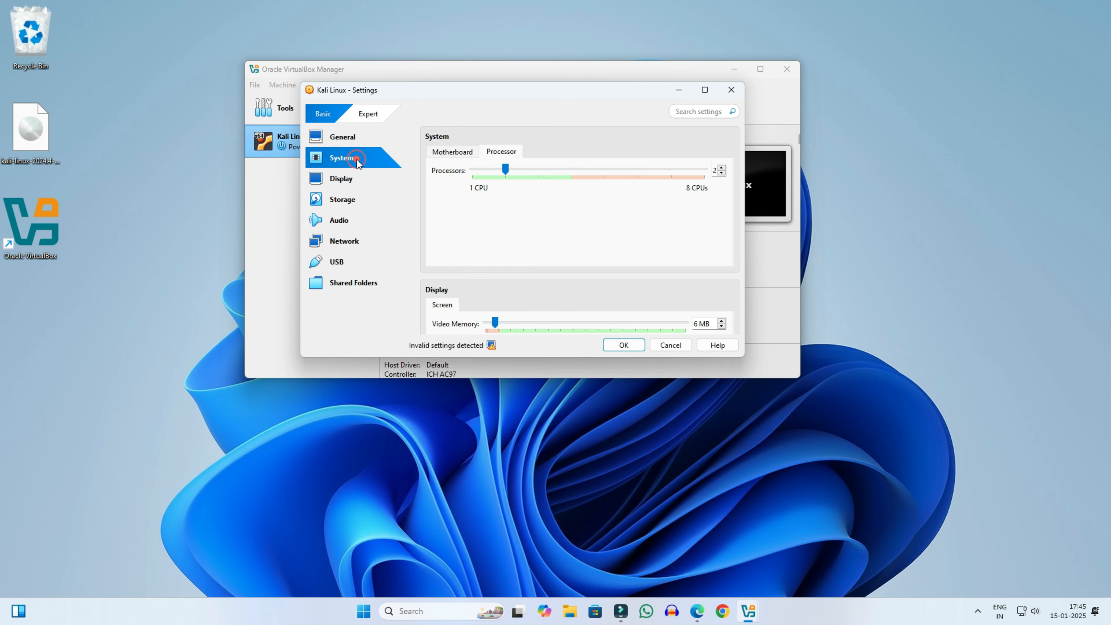
click(339, 180)
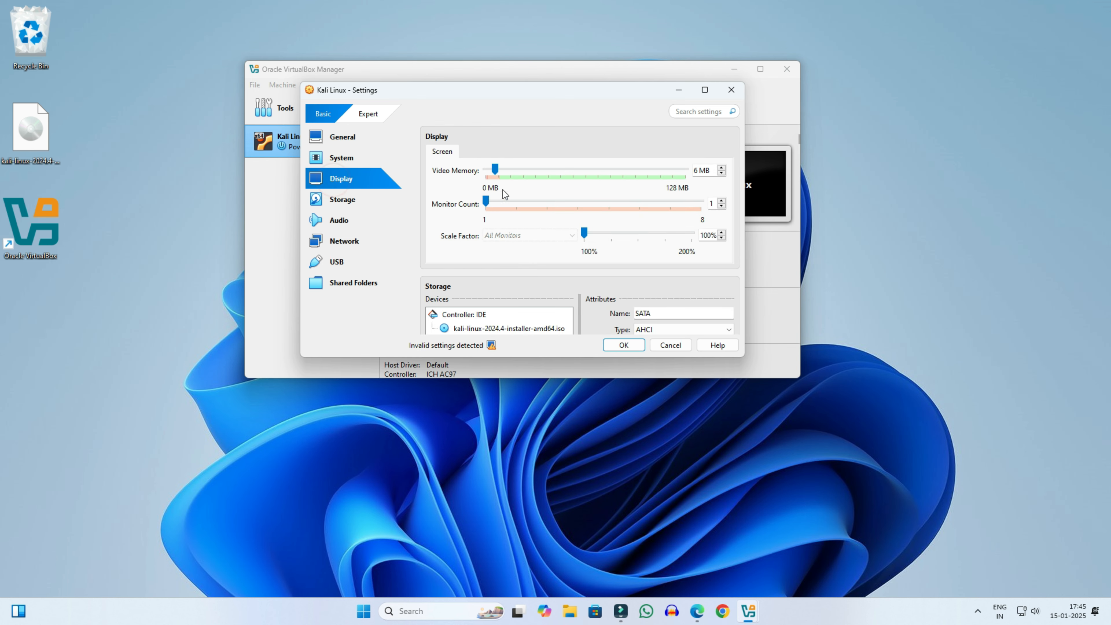
drag(498, 174, 684, 171)
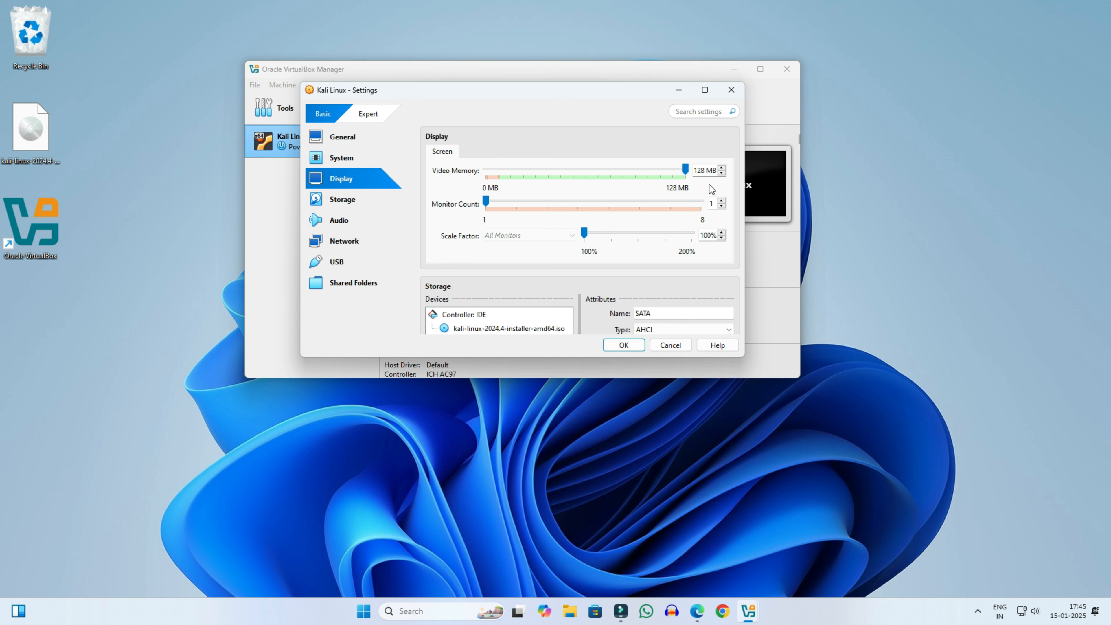
scroll(514, 218, down, 3)
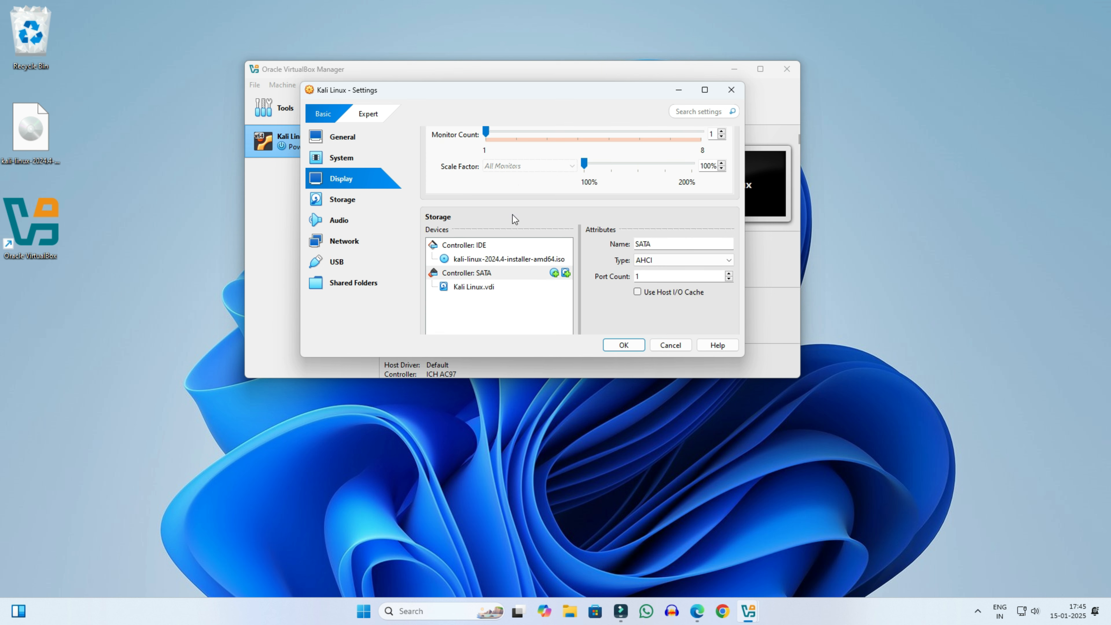
scroll(514, 218, down, 2)
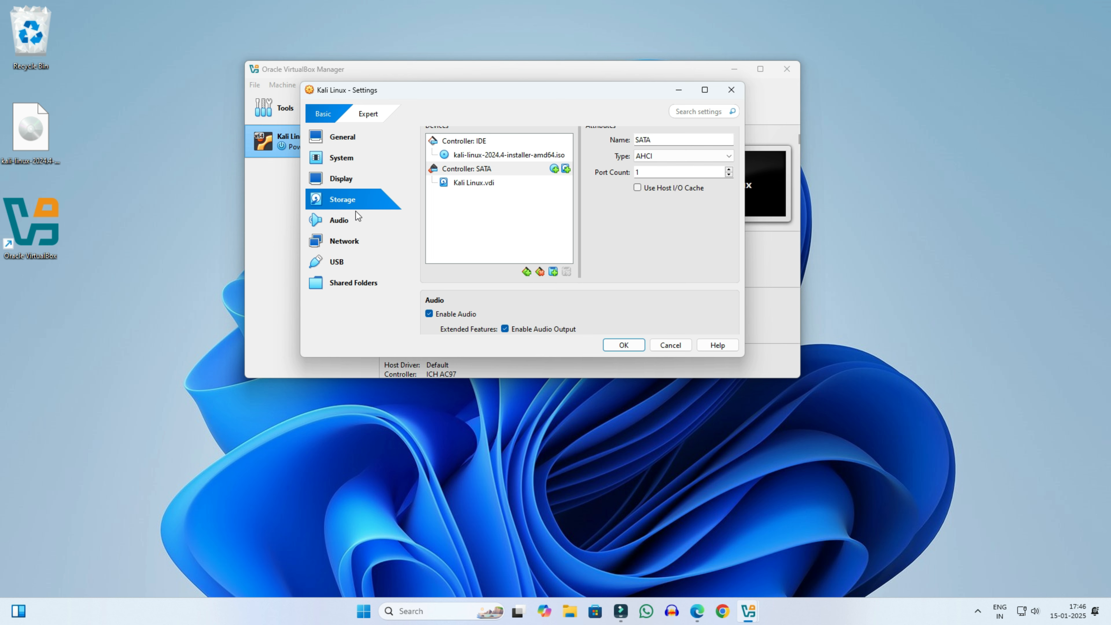
Step: Select the USB 3.0 (xHCI) Controller and save the machine settings with OK
click(346, 221)
click(344, 242)
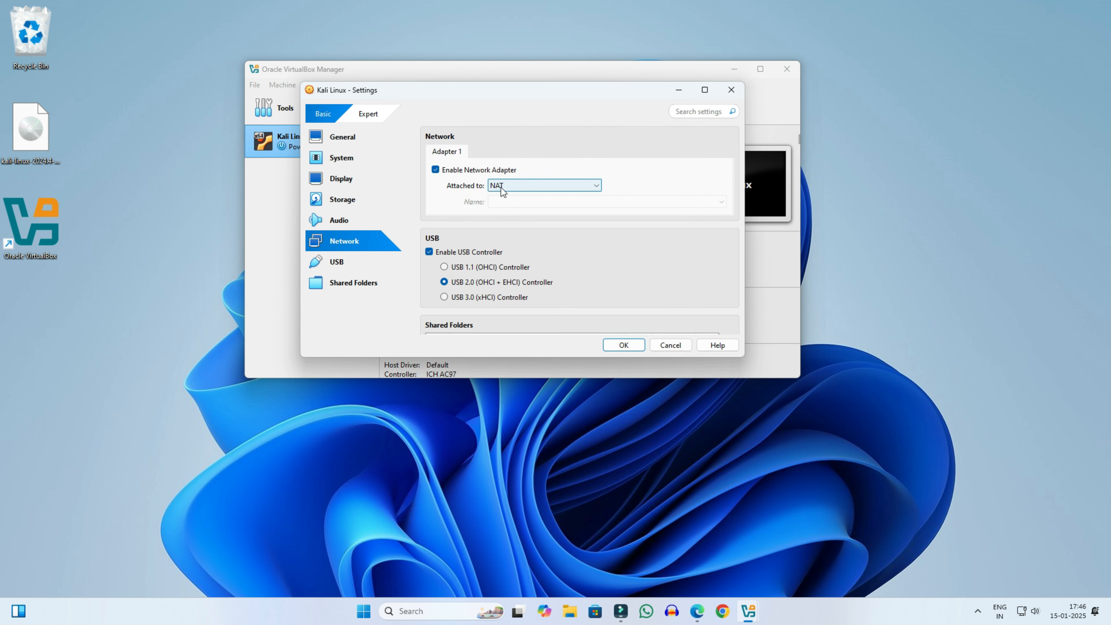
click(444, 297)
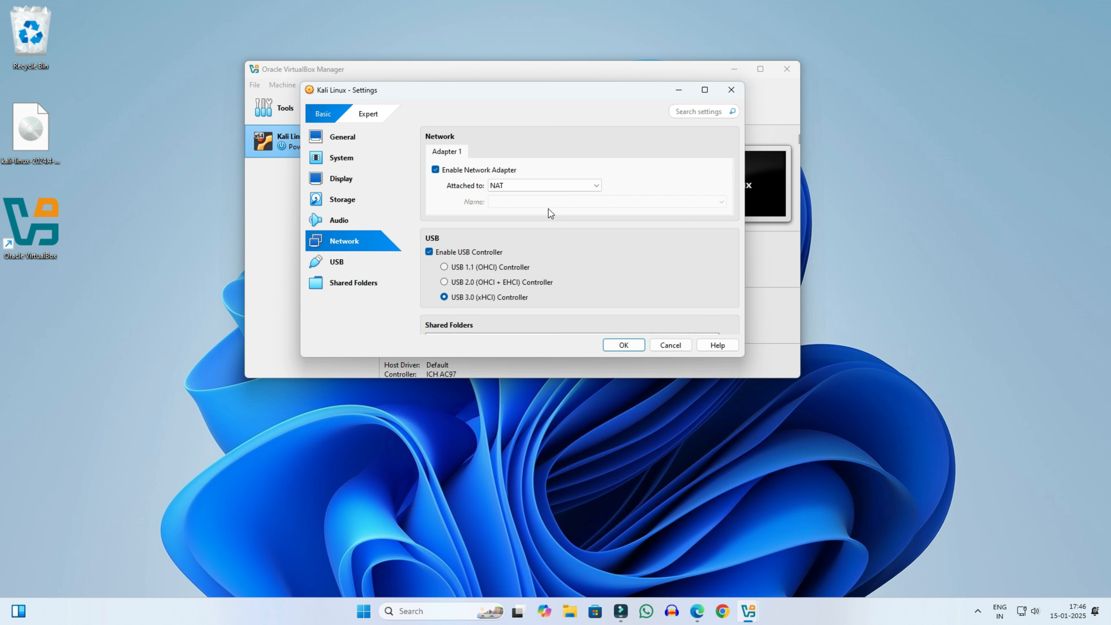
click(346, 262)
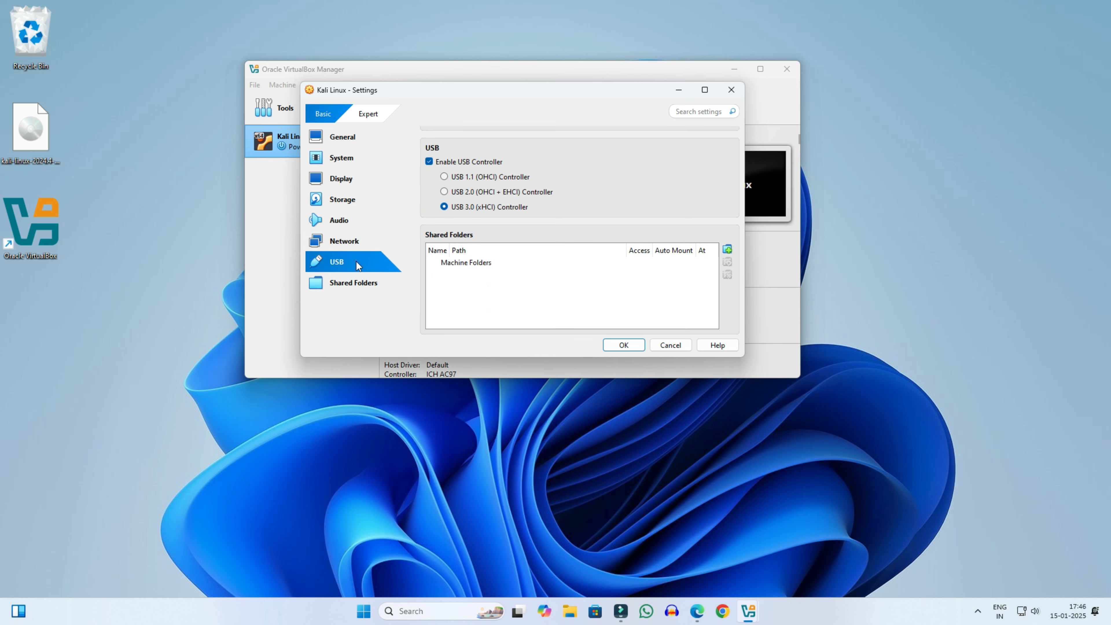
click(623, 346)
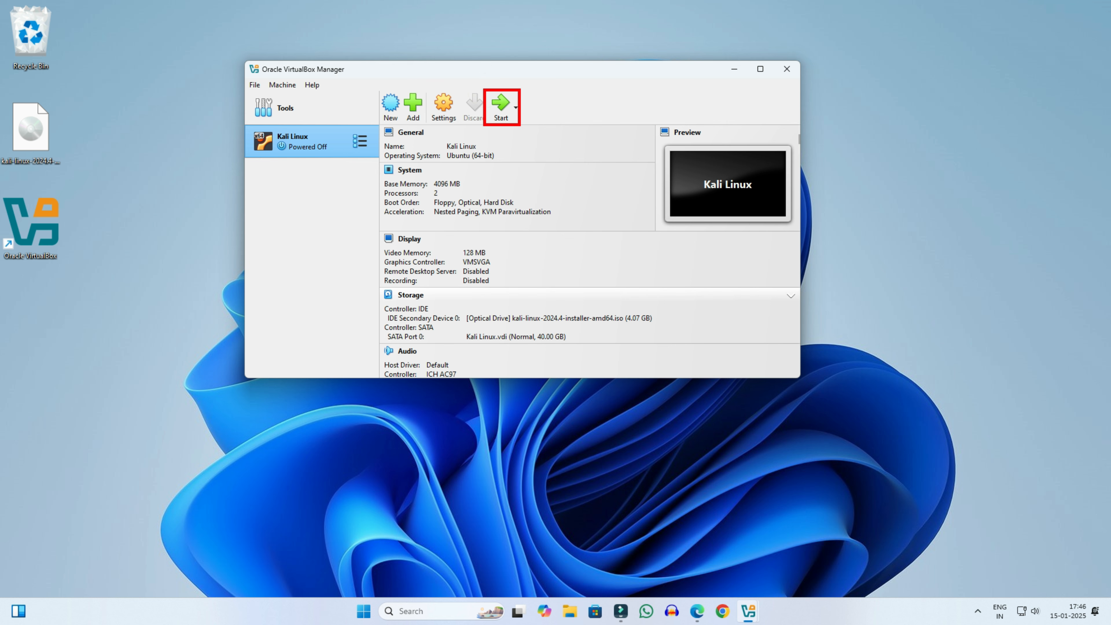
Step: Start the Kali Linux VM, maximize its window, and choose Graphical install from the boot menu
click(501, 110)
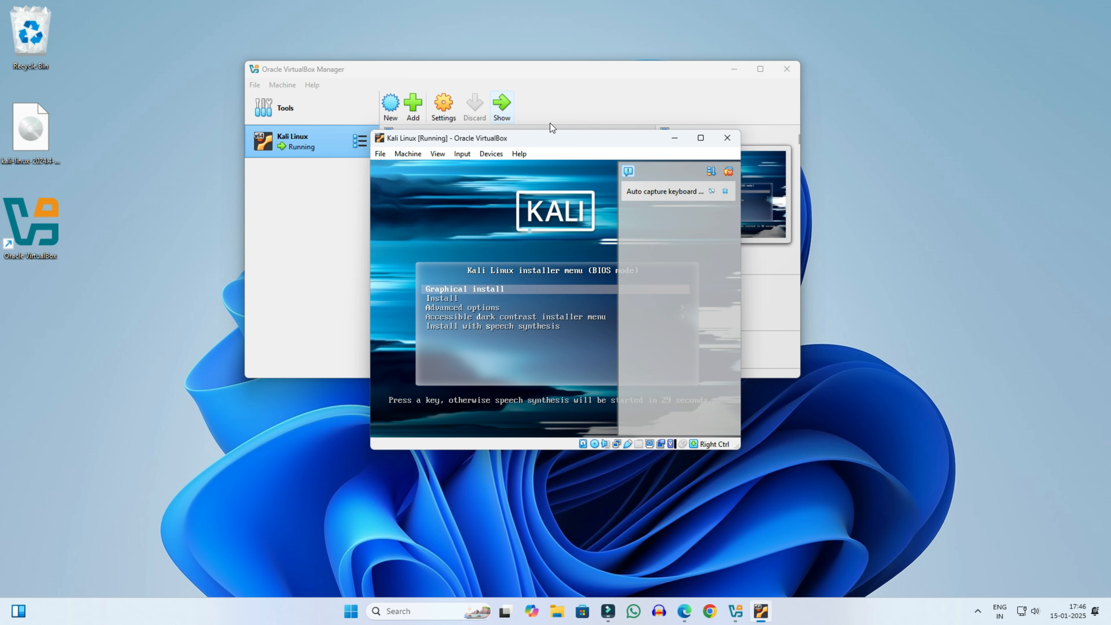
click(700, 138)
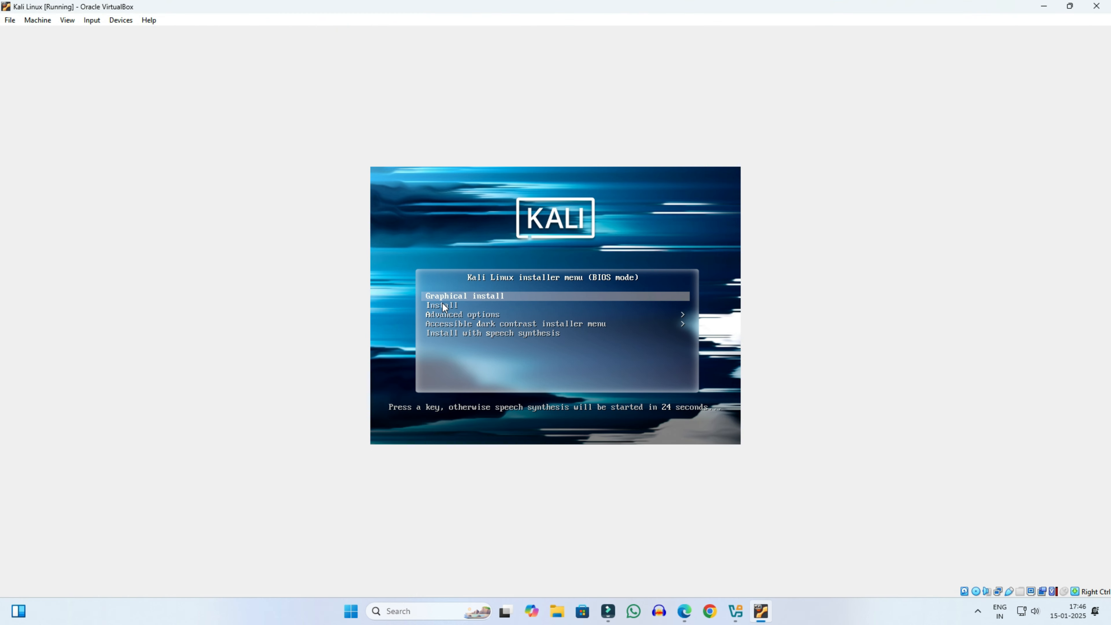
key(Return)
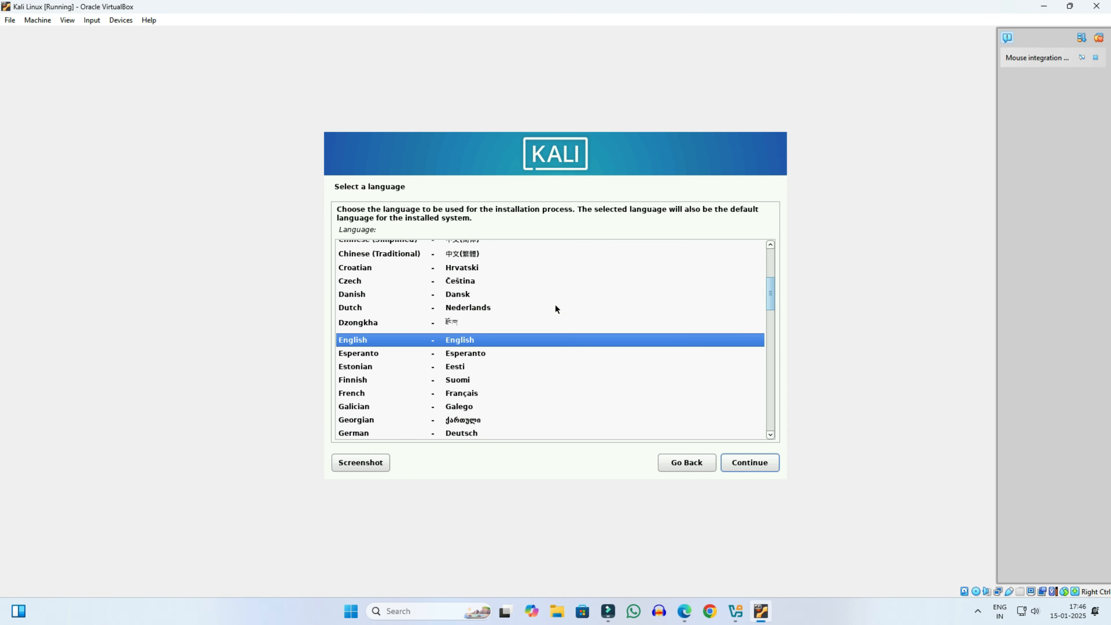
Step: Accept English, United States and the American English keymap in the installer
click(761, 460)
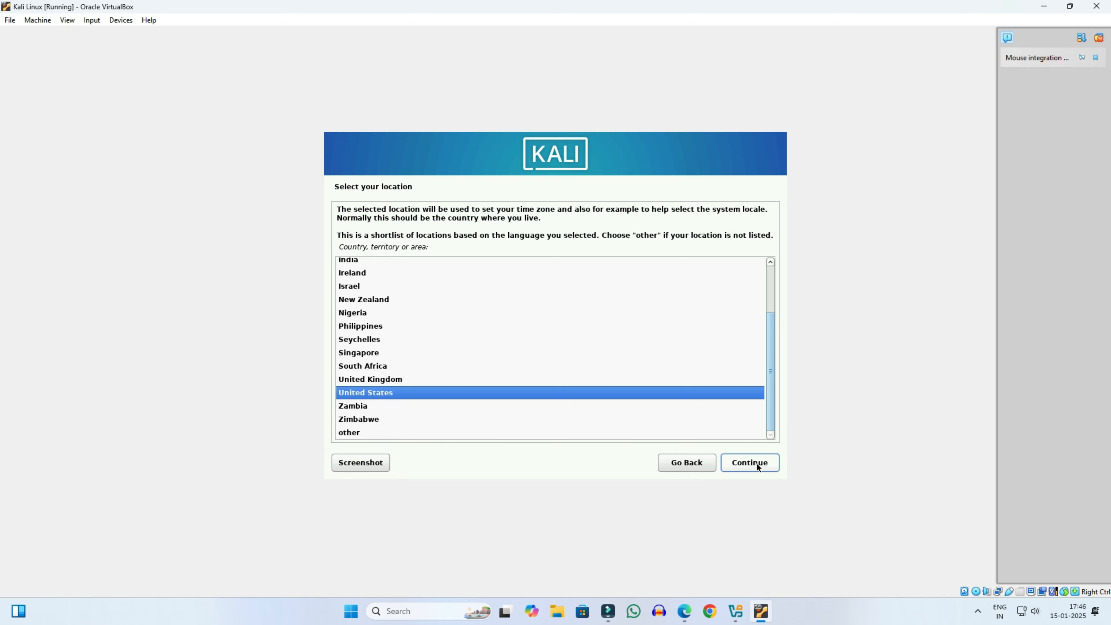
click(756, 463)
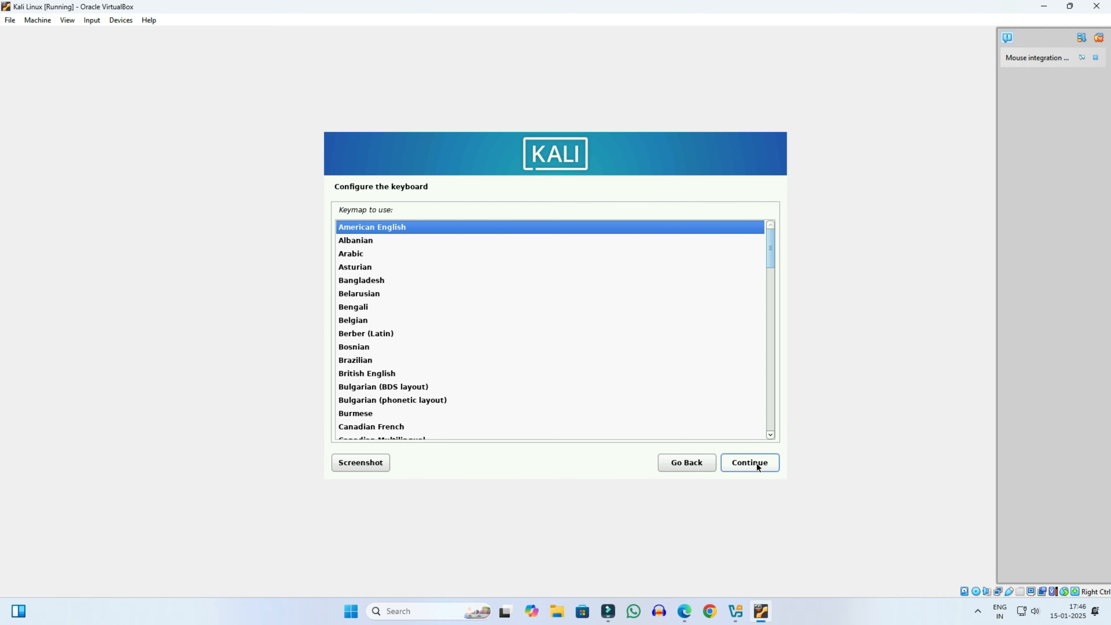
click(757, 465)
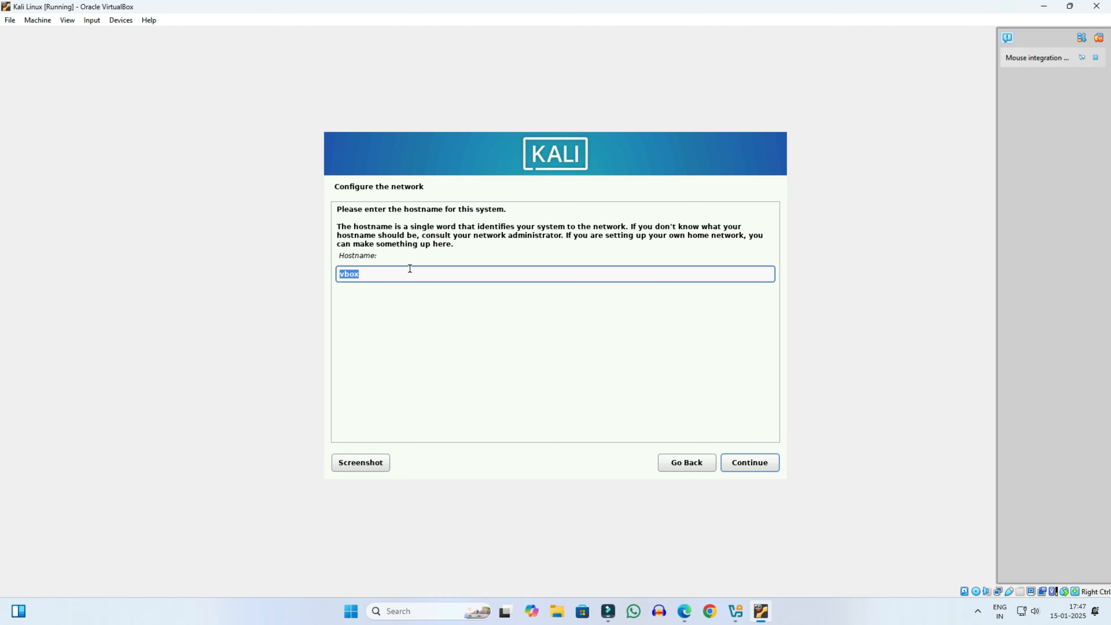
Step: Set the hostname to Kali and leave the domain name empty
text(Kali)
click(749, 463)
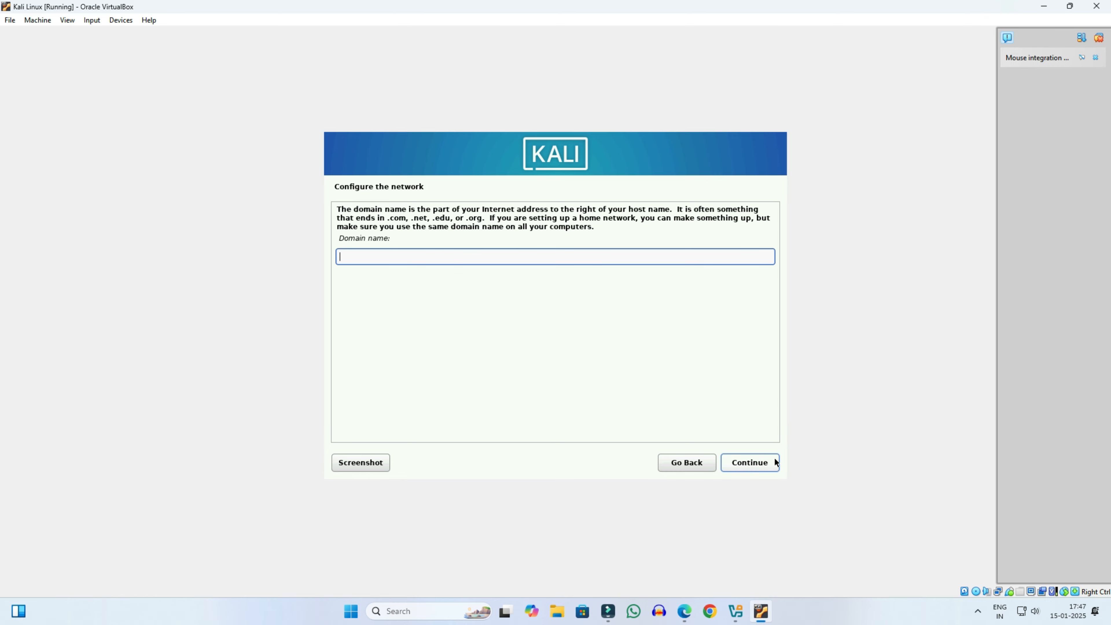
click(763, 463)
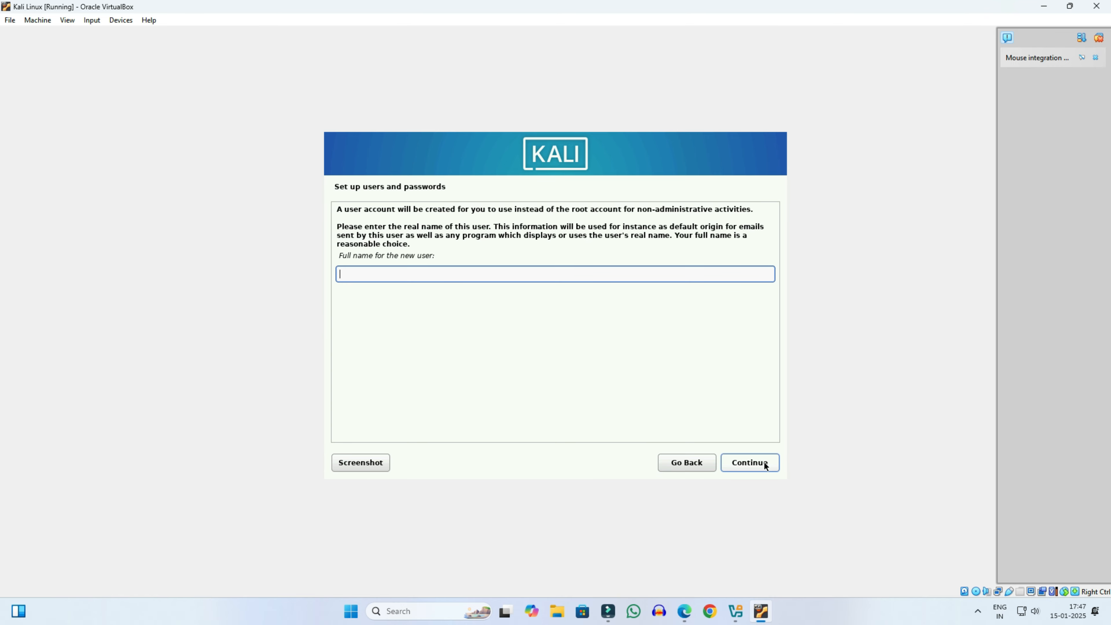
Step: Enter the new user's full name and username, then type the user password
text(Technical Fix)
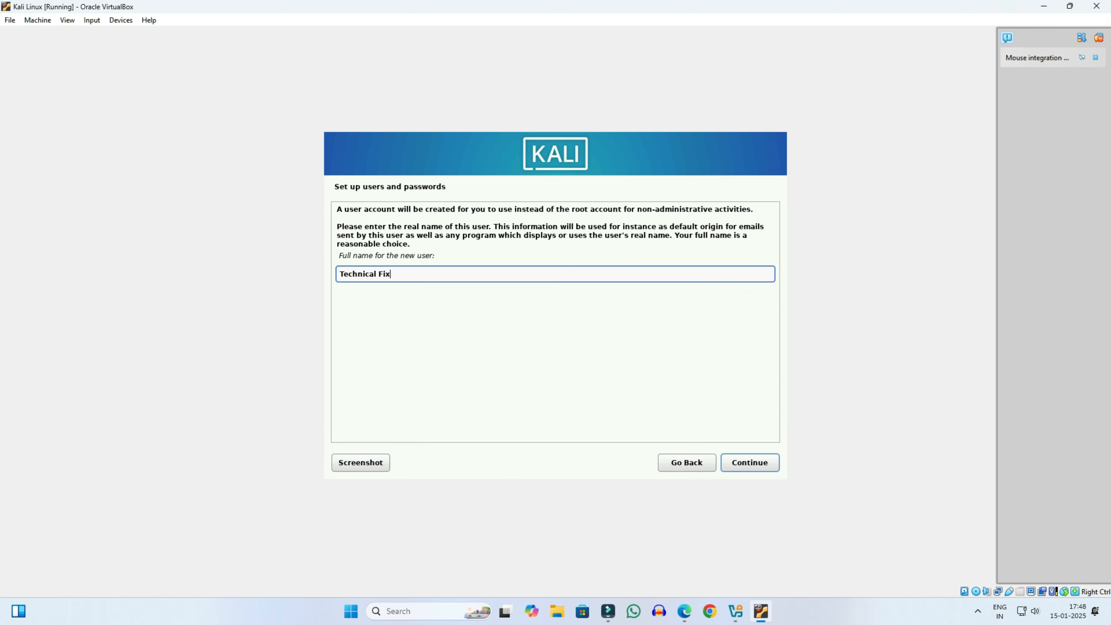
click(752, 463)
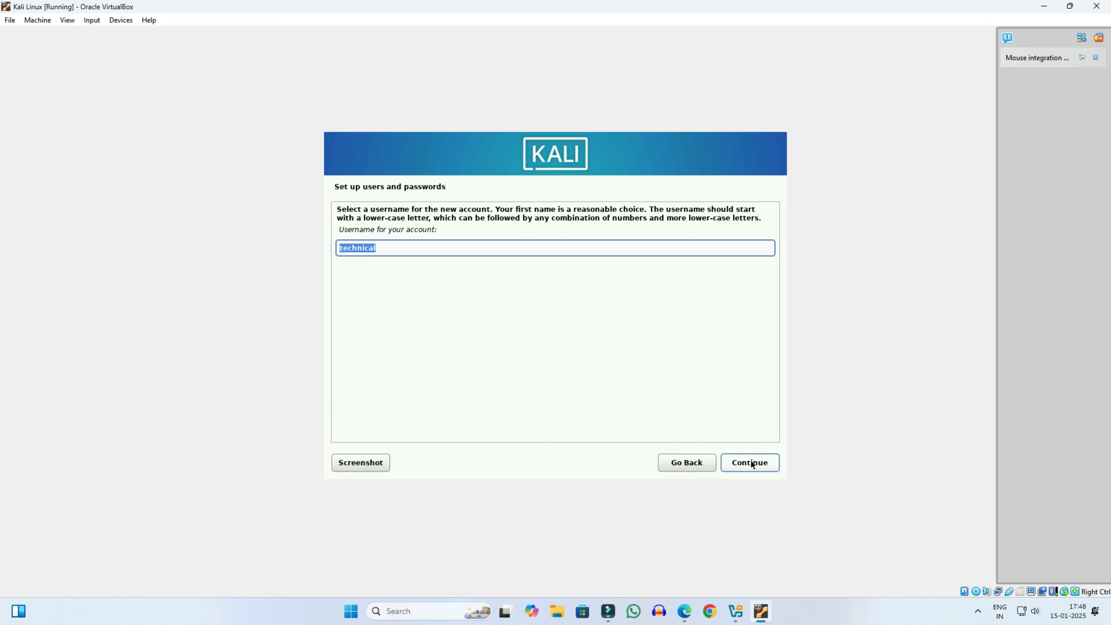
click(387, 251)
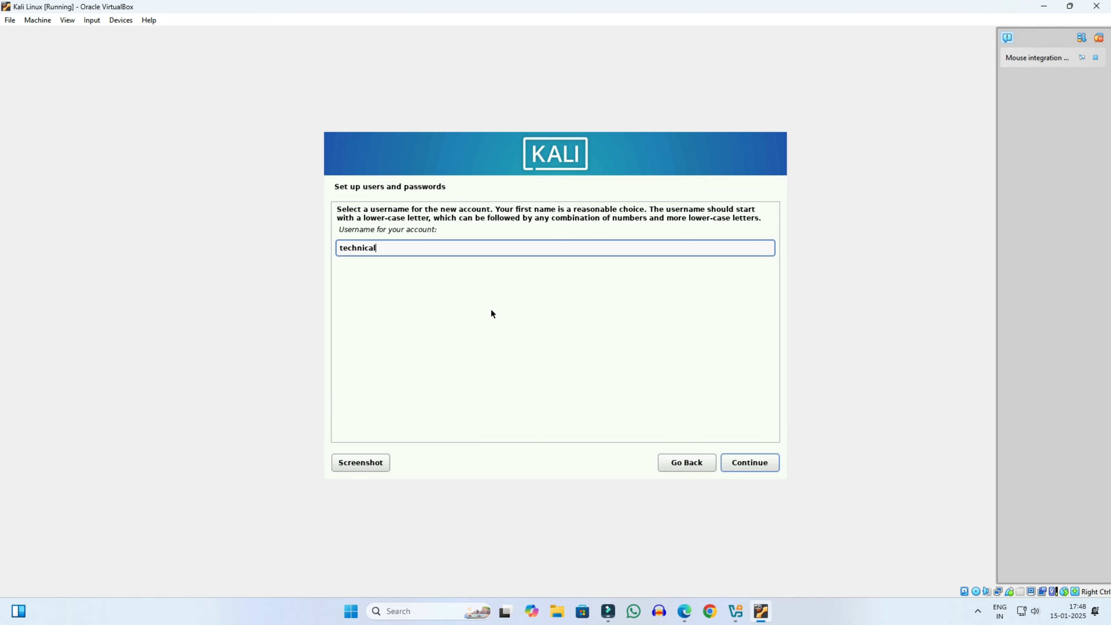
text(fix)
click(750, 461)
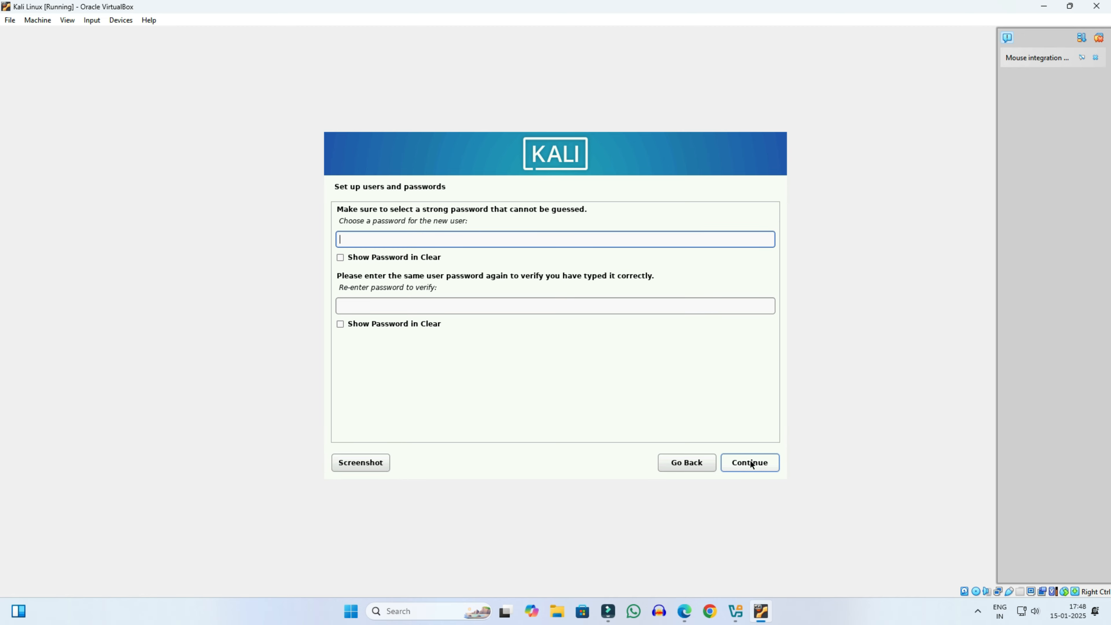
text(12345678)
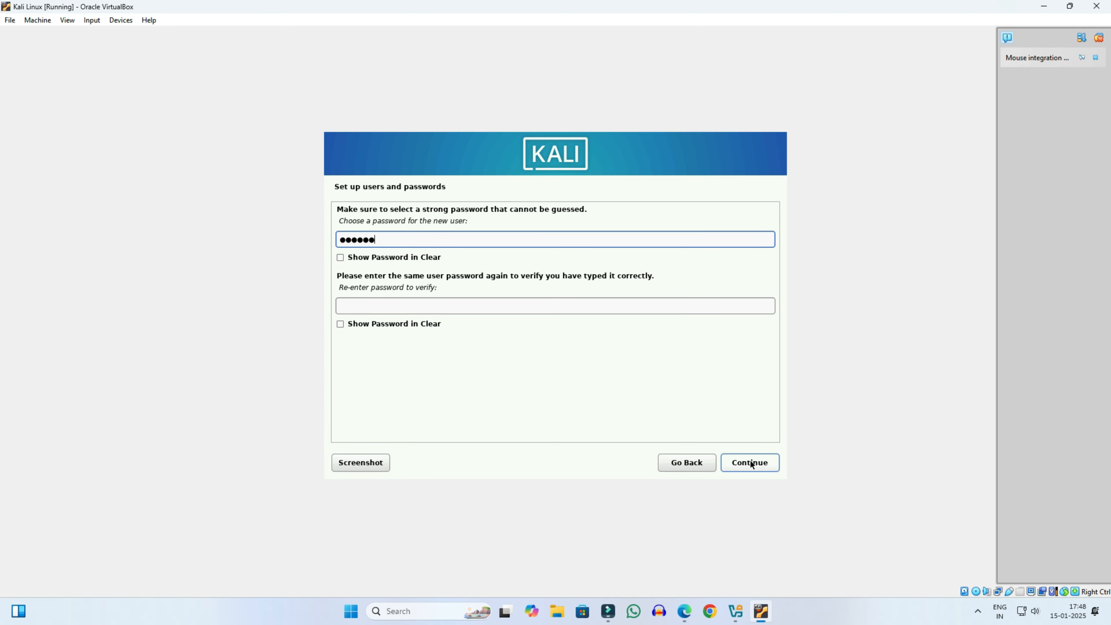